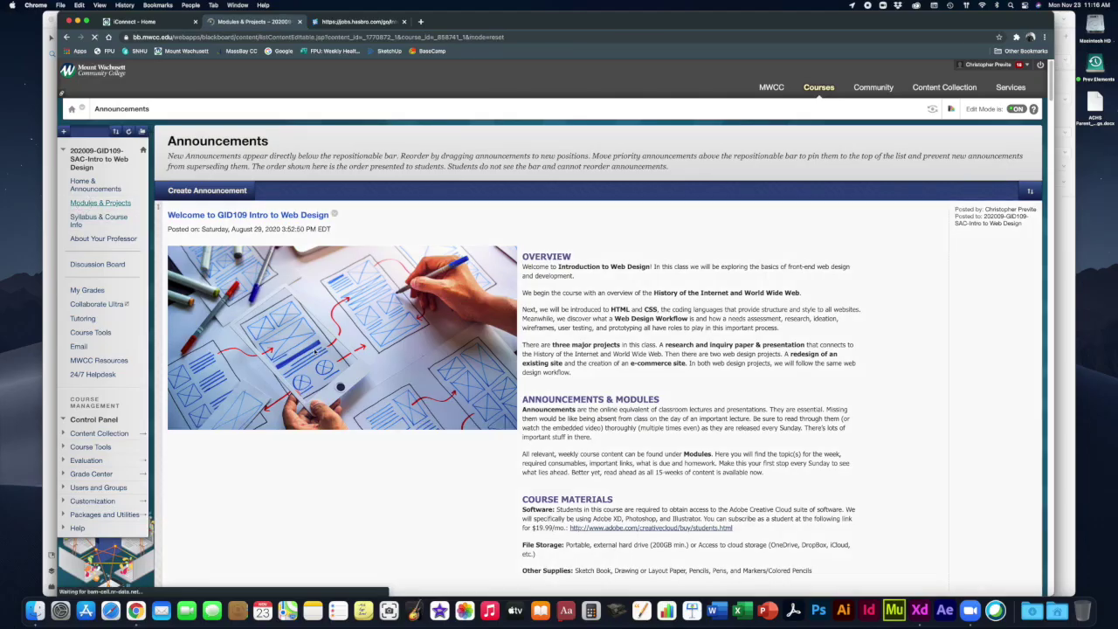
Open the WEEK 14 module in Blackboard Learn, then view the Hasbro internships page.
{"action": "scroll", "coordinate": [228, 430], "scroll_direction": "down", "scroll_amount": 5}
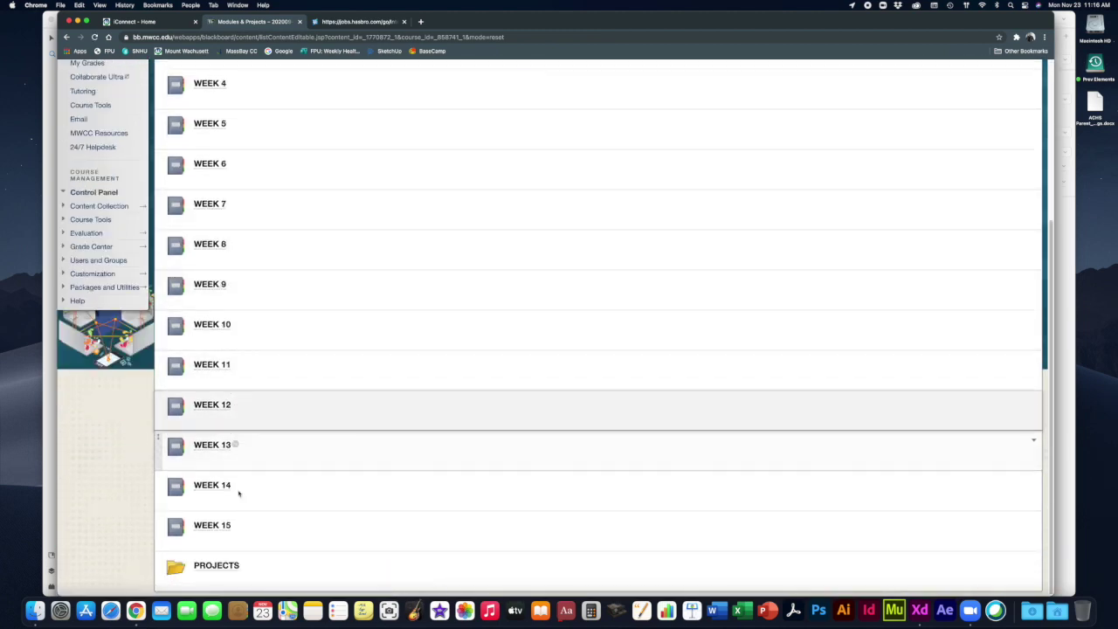
{"action": "left_click", "coordinate": [218, 491]}
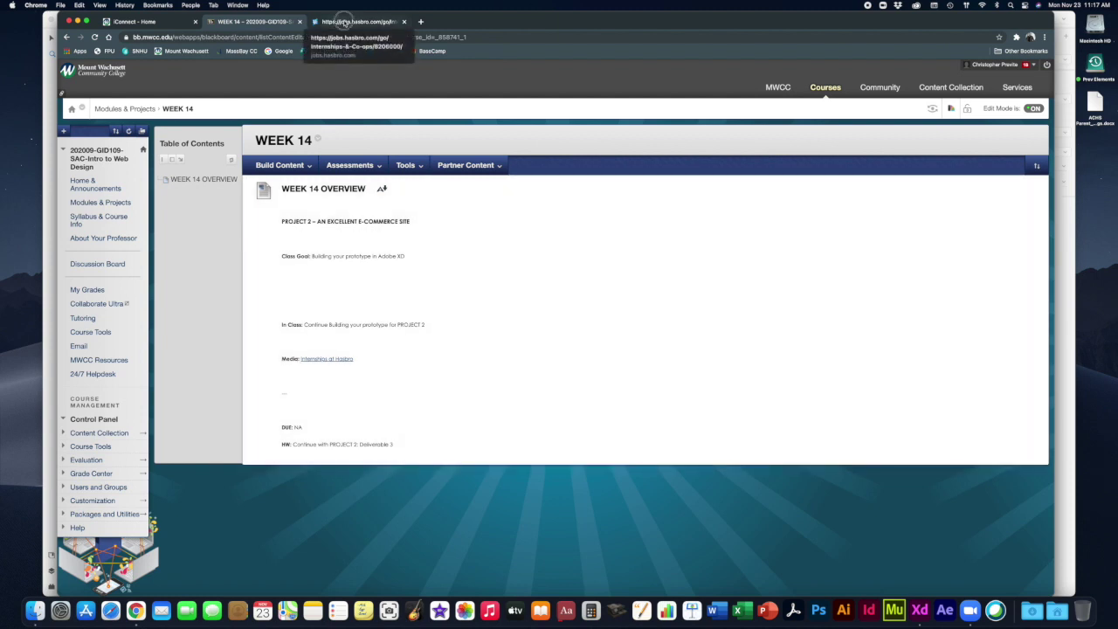
{"action": "left_click", "coordinate": [345, 22]}
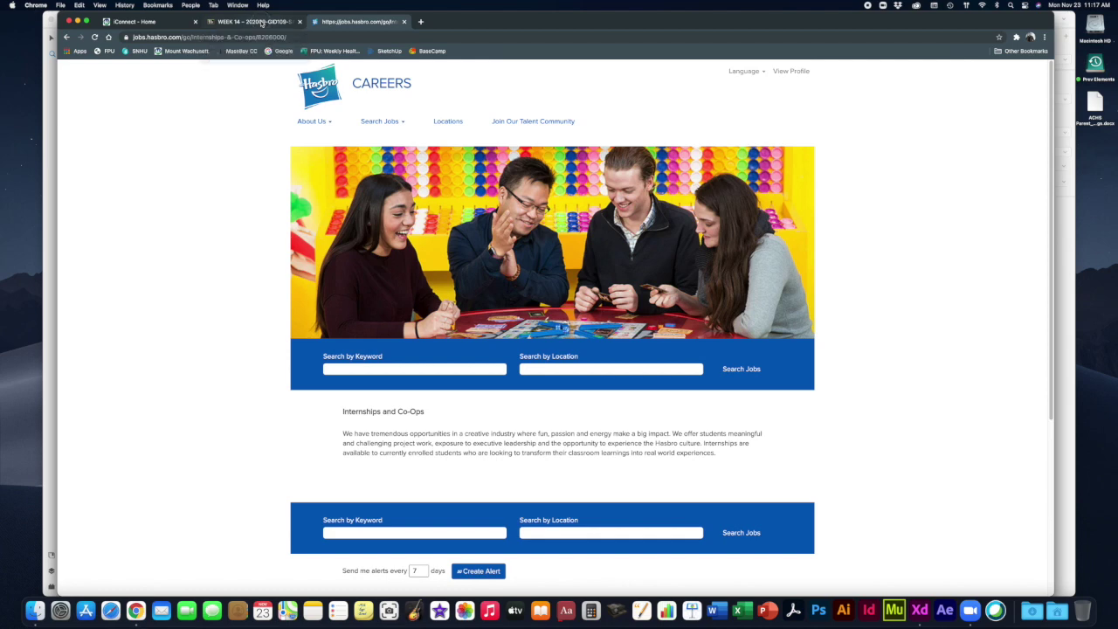
{"action": "left_click", "coordinate": [260, 23]}
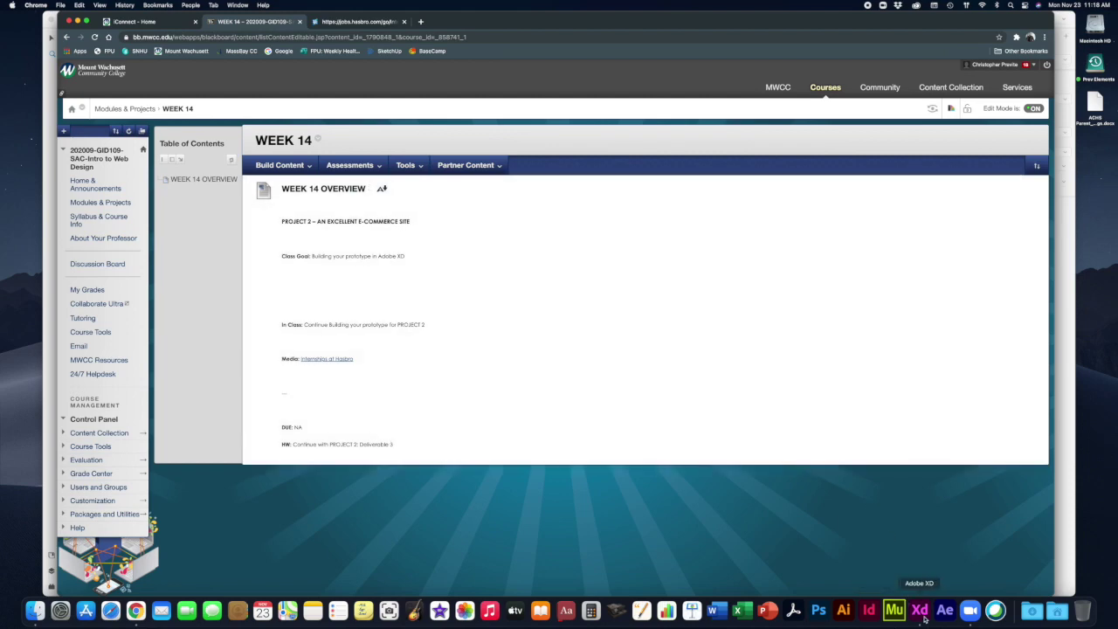
{"action": "left_click", "coordinate": [919, 609]}
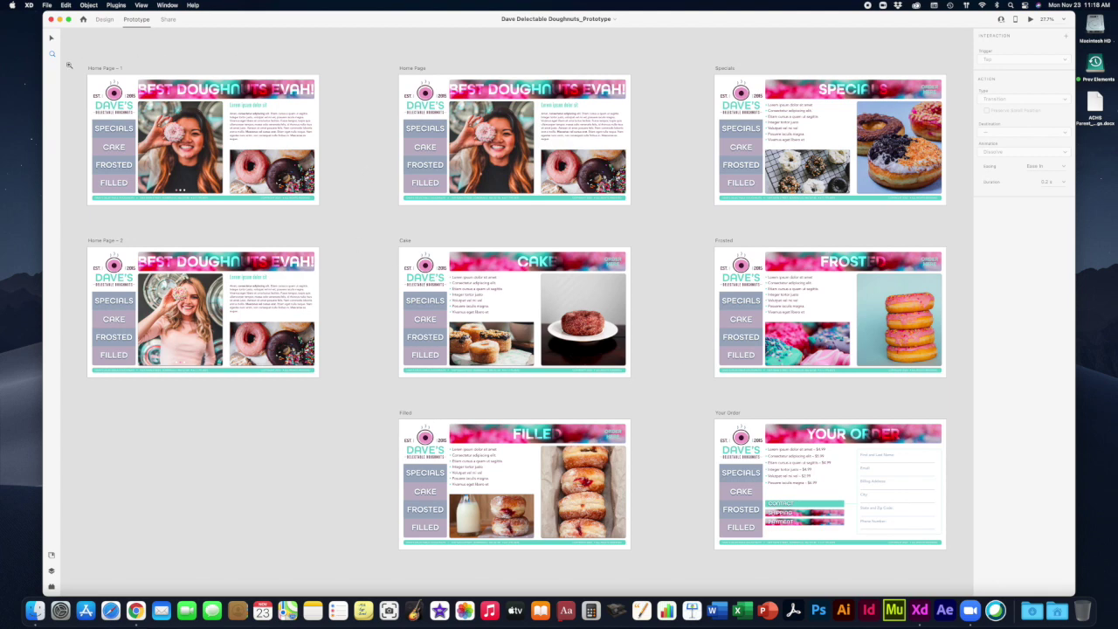
Switch between Design and Prototype modes and show the Home Page artboard's links to the other pages.
{"action": "left_click", "coordinate": [106, 20]}
{"action": "left_click", "coordinate": [137, 20]}
{"action": "left_click", "coordinate": [411, 69]}
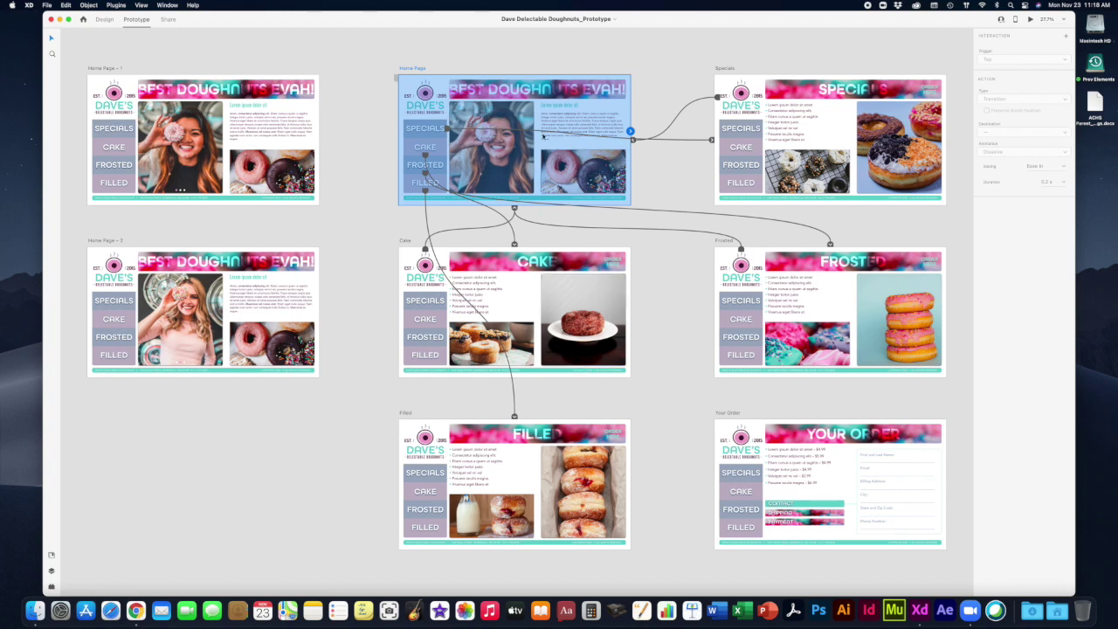
{"action": "left_click", "coordinate": [644, 318]}
Repoint the Your Order logo's link from the Cake page to the Home Page.
{"action": "left_click", "coordinate": [727, 413]}
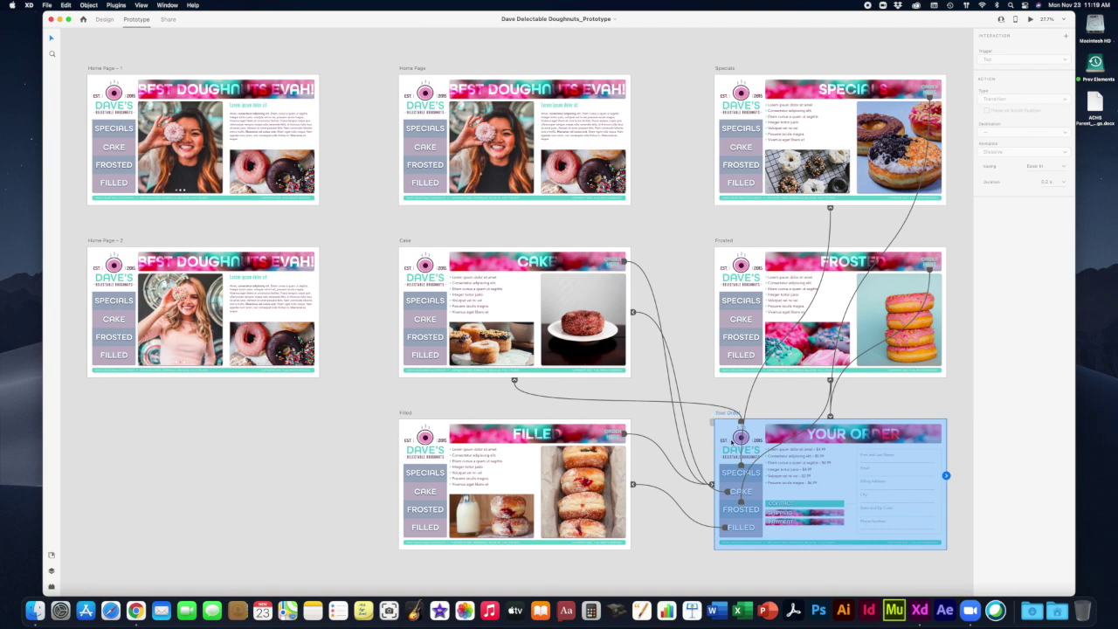
{"action": "left_click", "coordinate": [741, 439]}
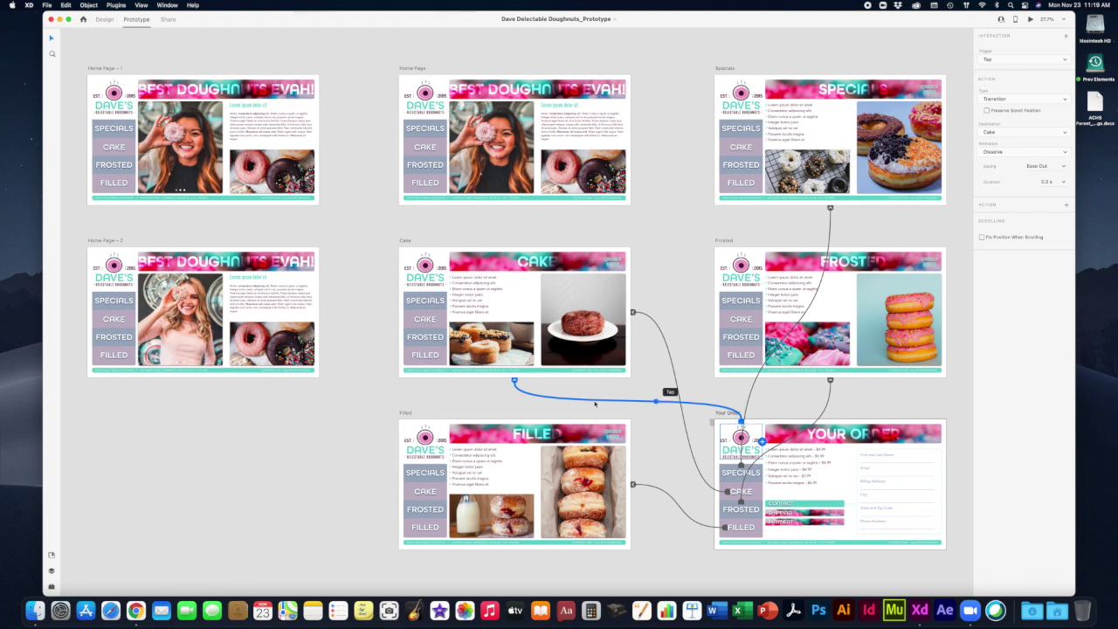
{"action": "left_click_drag", "start_coordinate": [514, 383], "coordinate": [628, 185]}
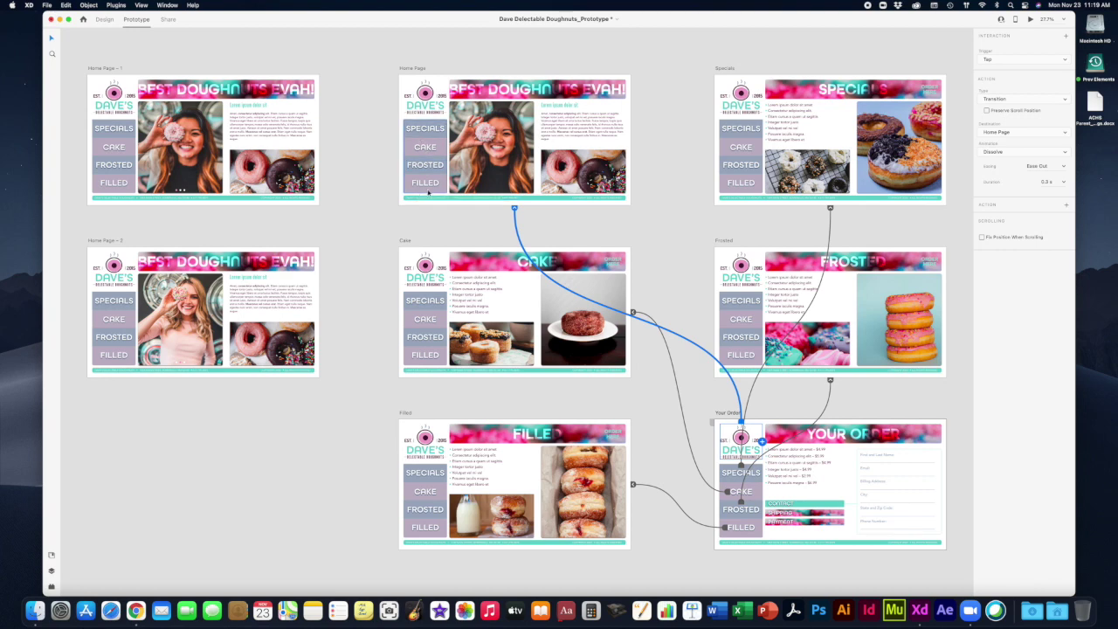
{"action": "left_click", "coordinate": [465, 226]}
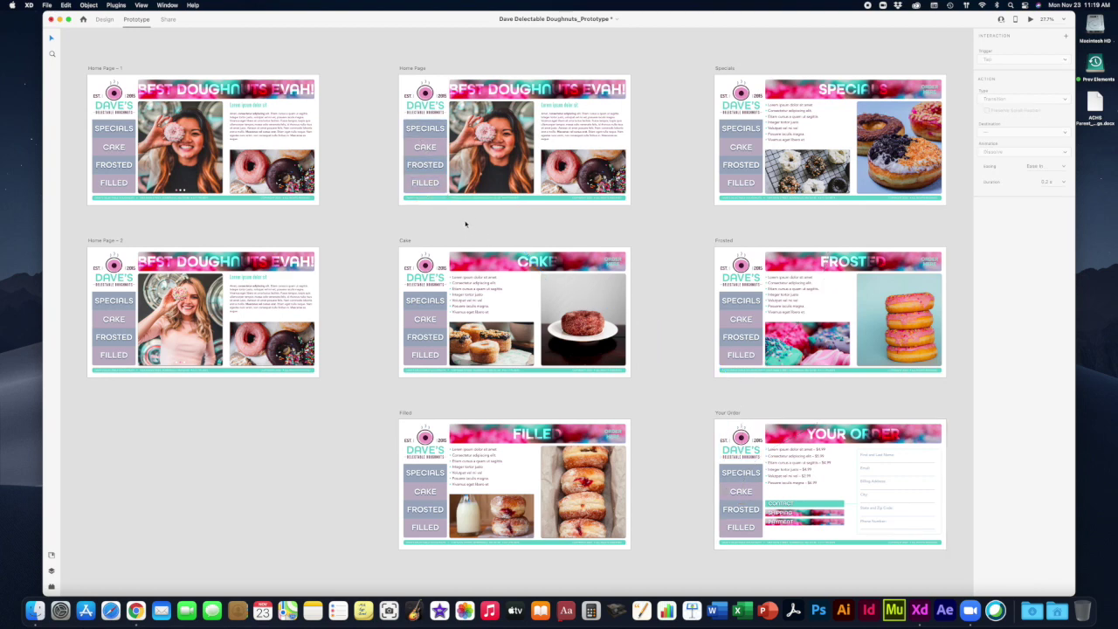
{"action": "left_click", "coordinate": [419, 103]}
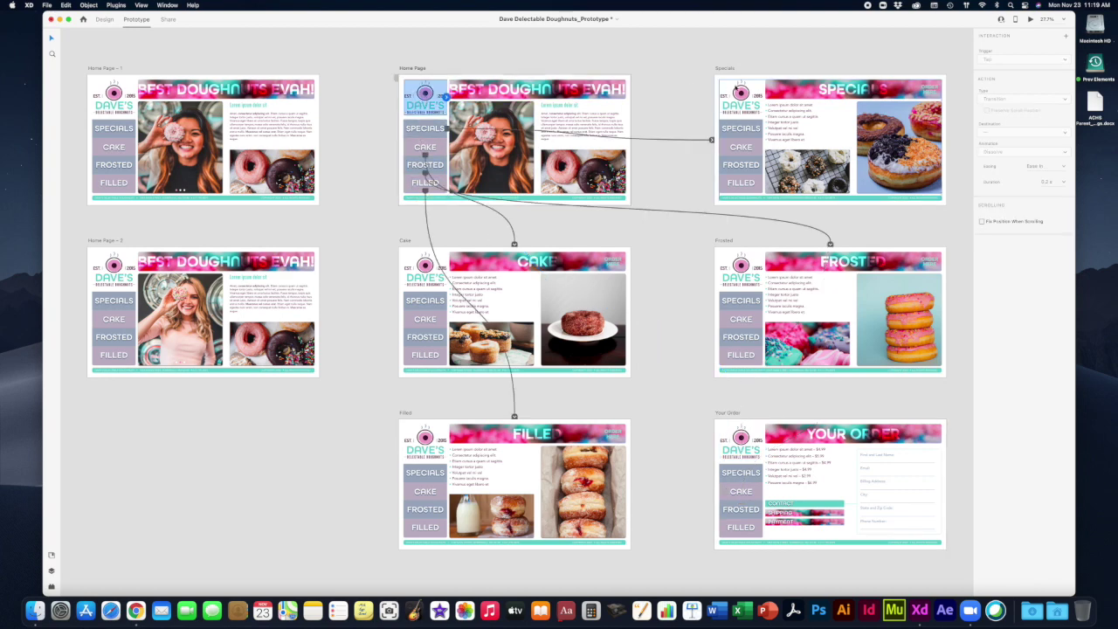
{"action": "left_click", "coordinate": [725, 68]}
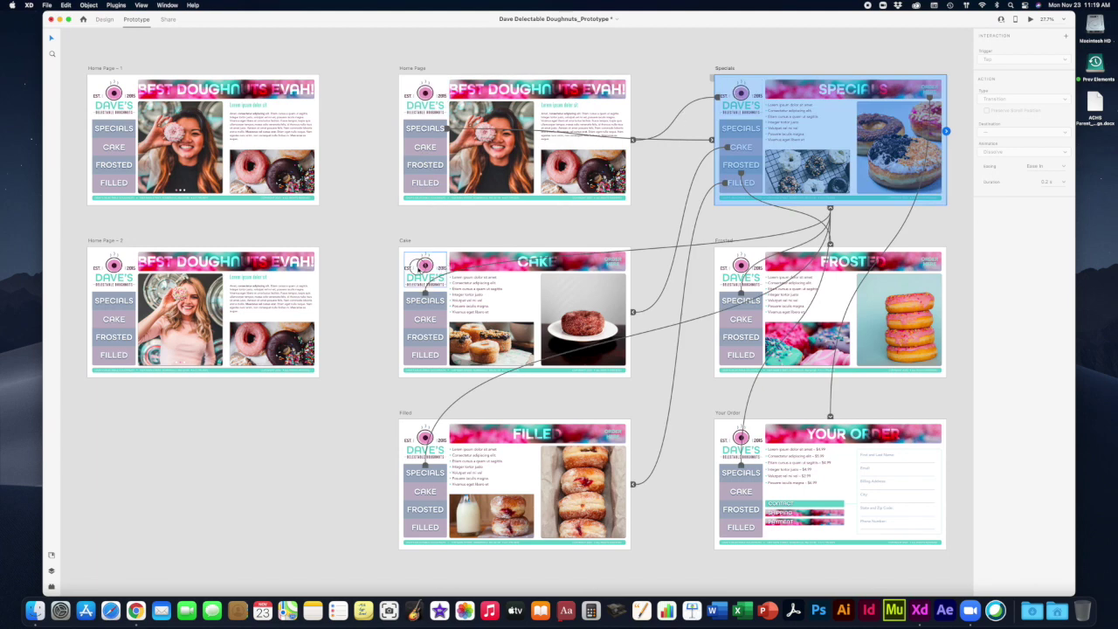
{"action": "left_click", "coordinate": [424, 265]}
{"action": "left_click", "coordinate": [708, 414]}
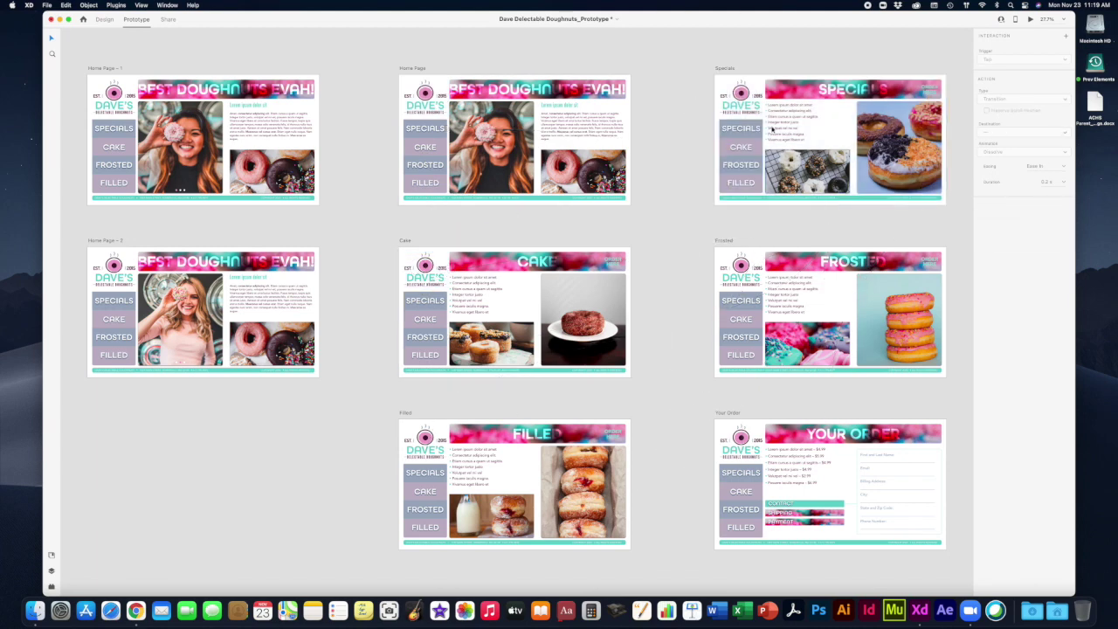
{"action": "left_click", "coordinate": [725, 68]}
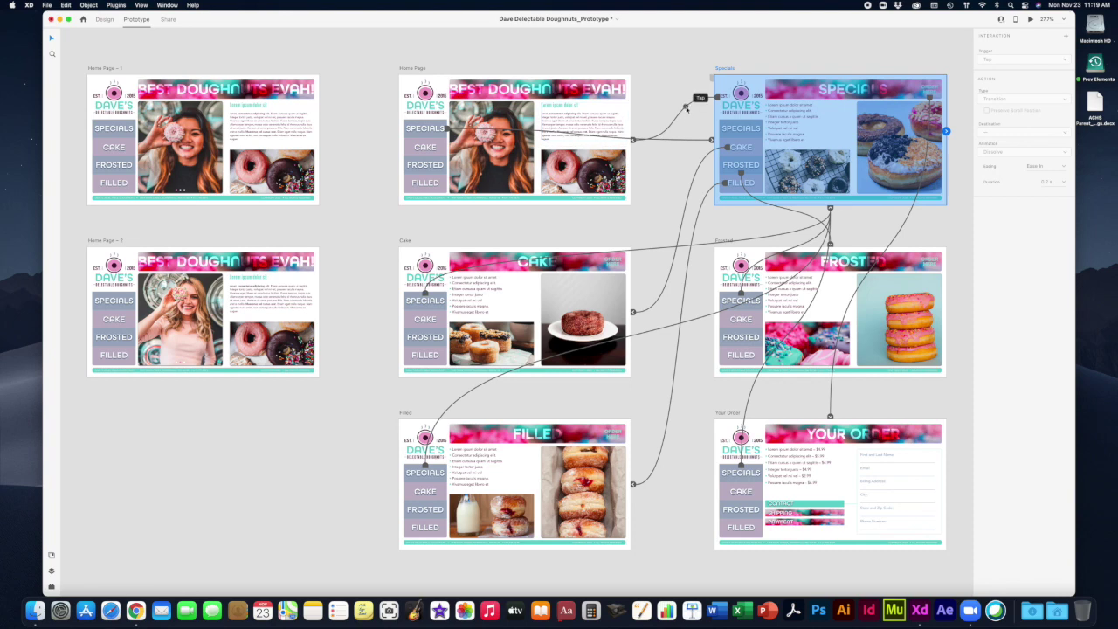
{"action": "left_click", "coordinate": [687, 108]}
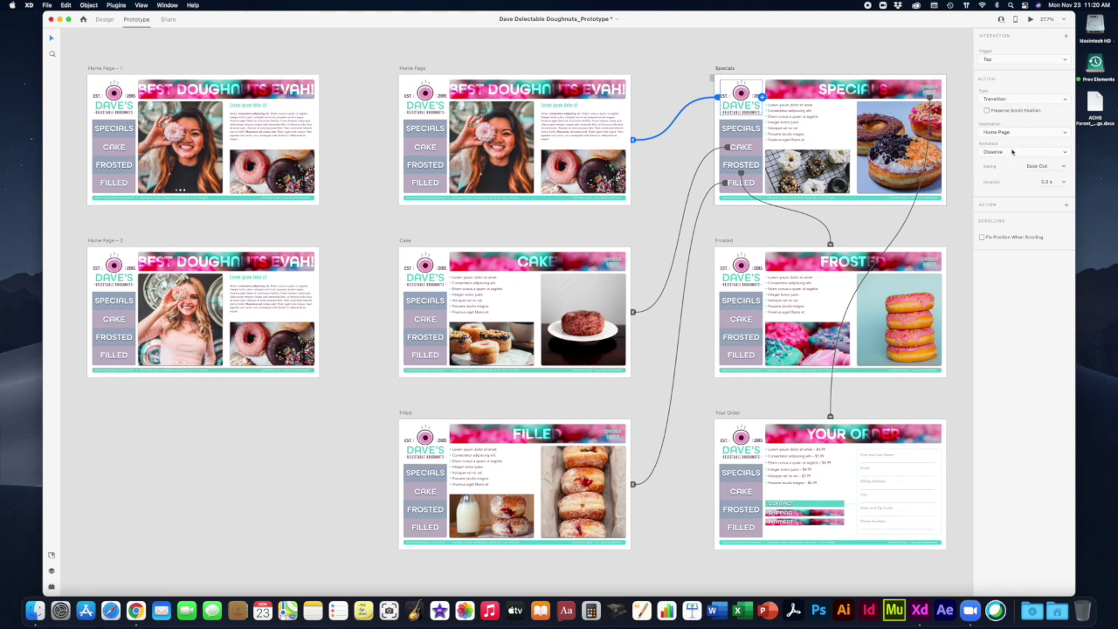
{"action": "left_click", "coordinate": [1013, 152]}
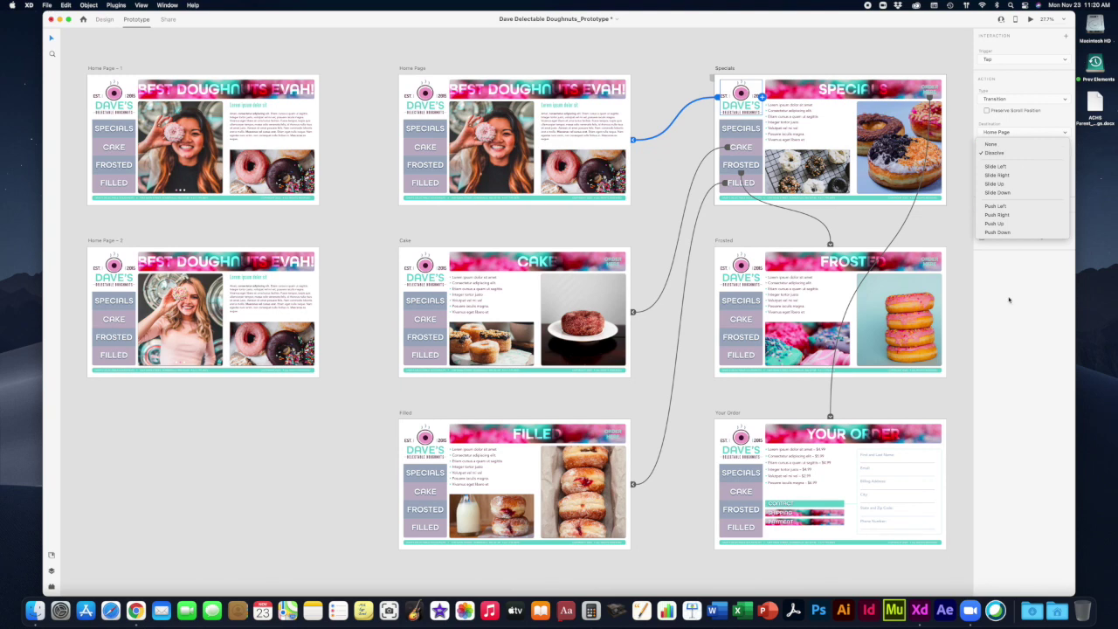
Change the first order button's link to Your Order to a Slide Up transition.
{"action": "left_click", "coordinate": [997, 271]}
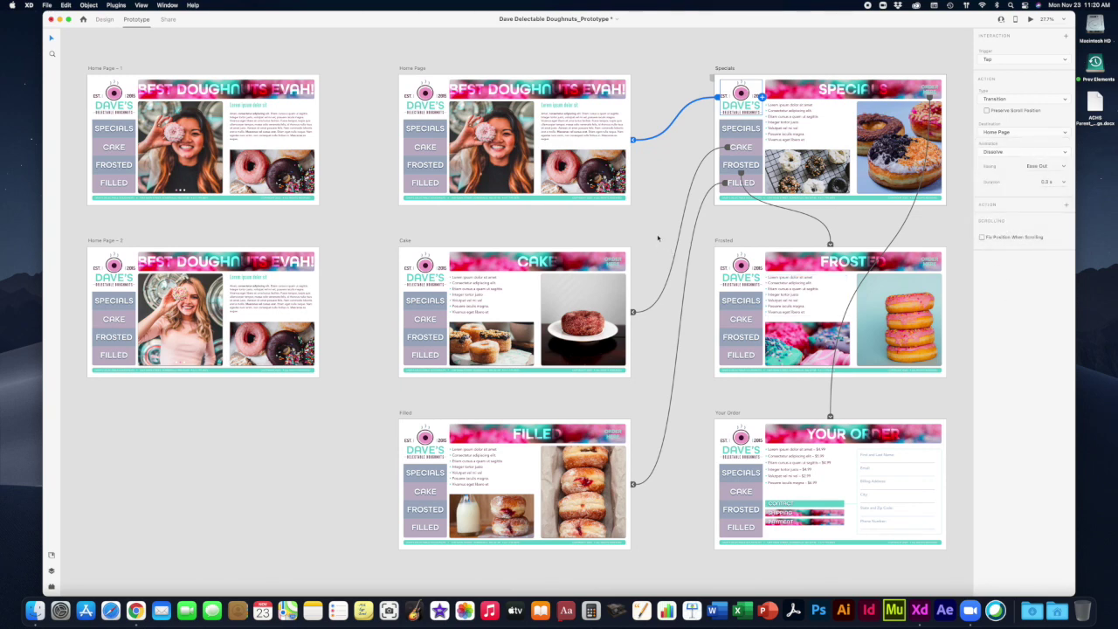
{"action": "left_click", "coordinate": [657, 237]}
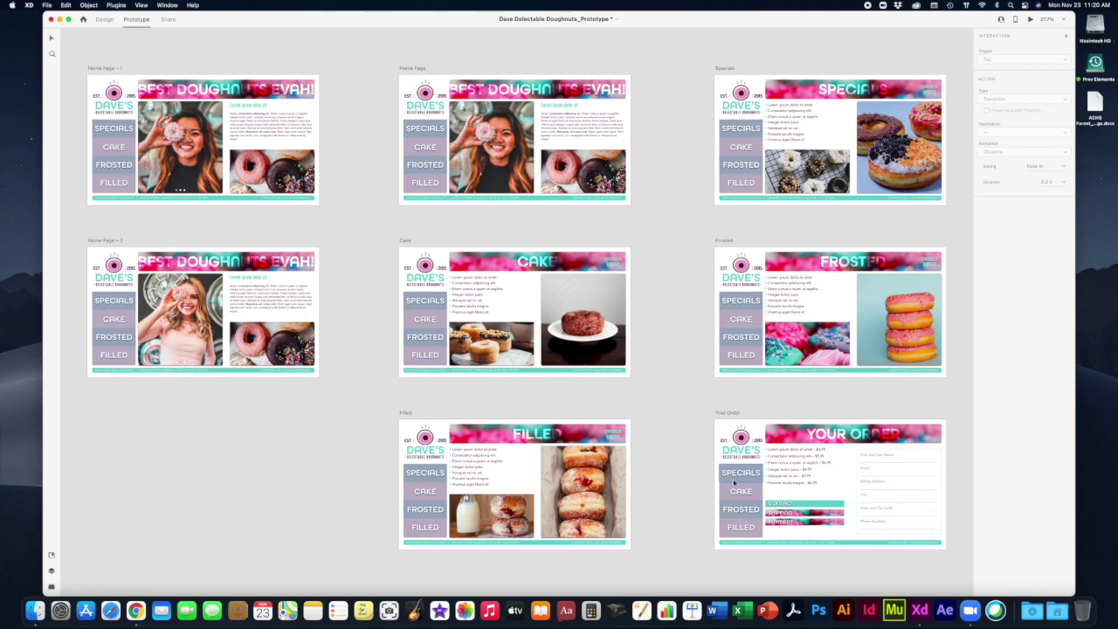
{"action": "left_click", "coordinate": [738, 413]}
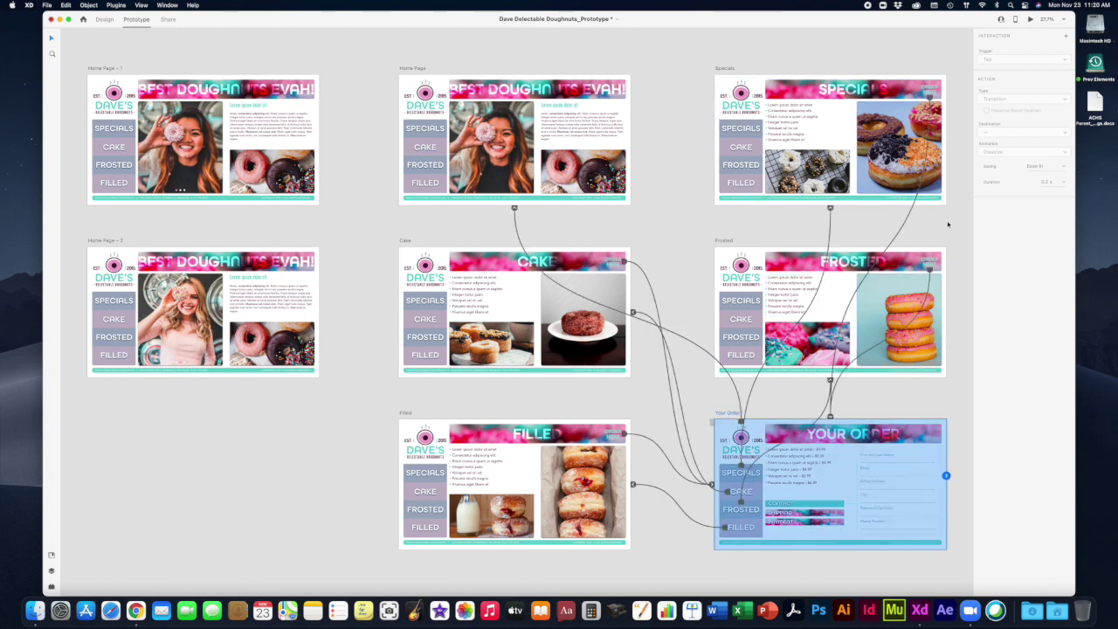
{"action": "left_click", "coordinate": [947, 131]}
{"action": "left_click", "coordinate": [931, 91]}
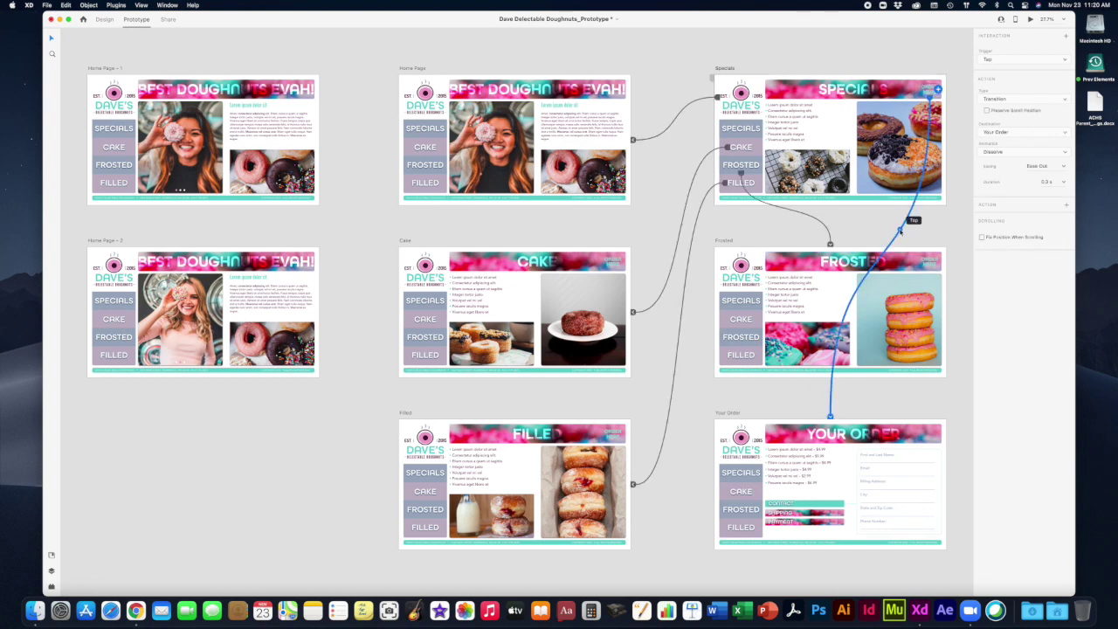
{"action": "left_click", "coordinate": [1005, 152]}
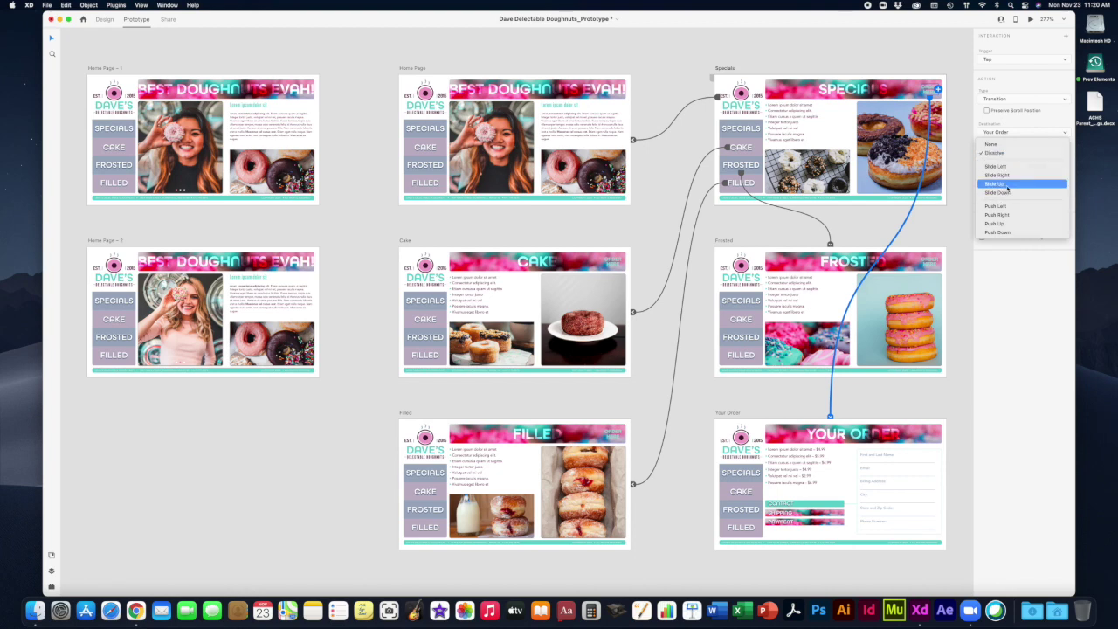
{"action": "left_click", "coordinate": [1007, 186]}
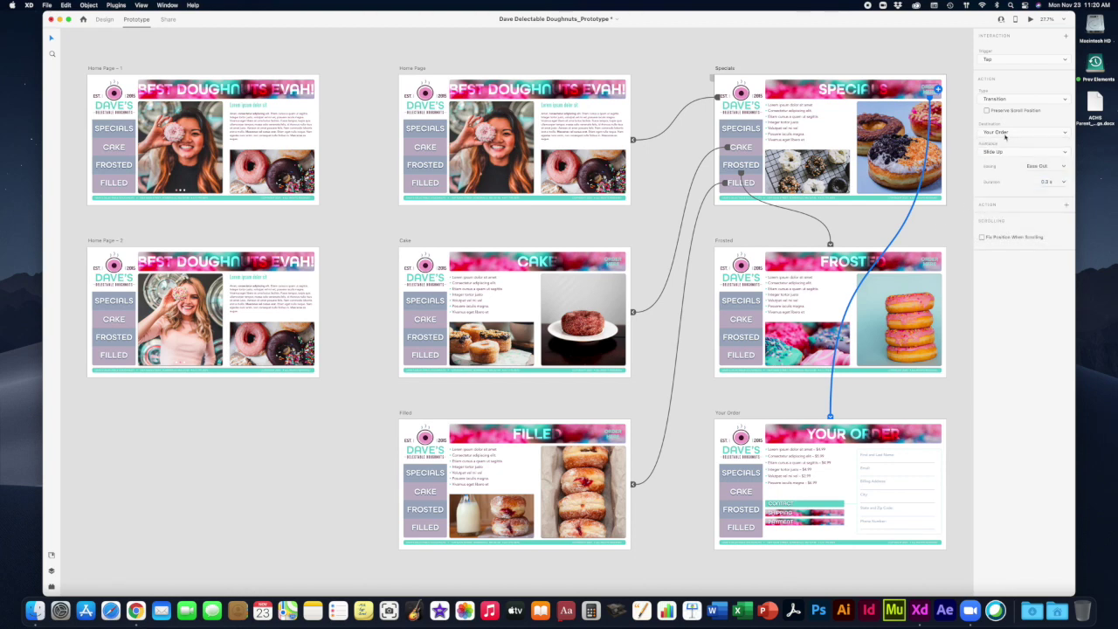
{"action": "left_click", "coordinate": [928, 231]}
Check the Frosted and Filled order links' transitions, leaving them unchanged.
{"action": "left_click", "coordinate": [931, 282]}
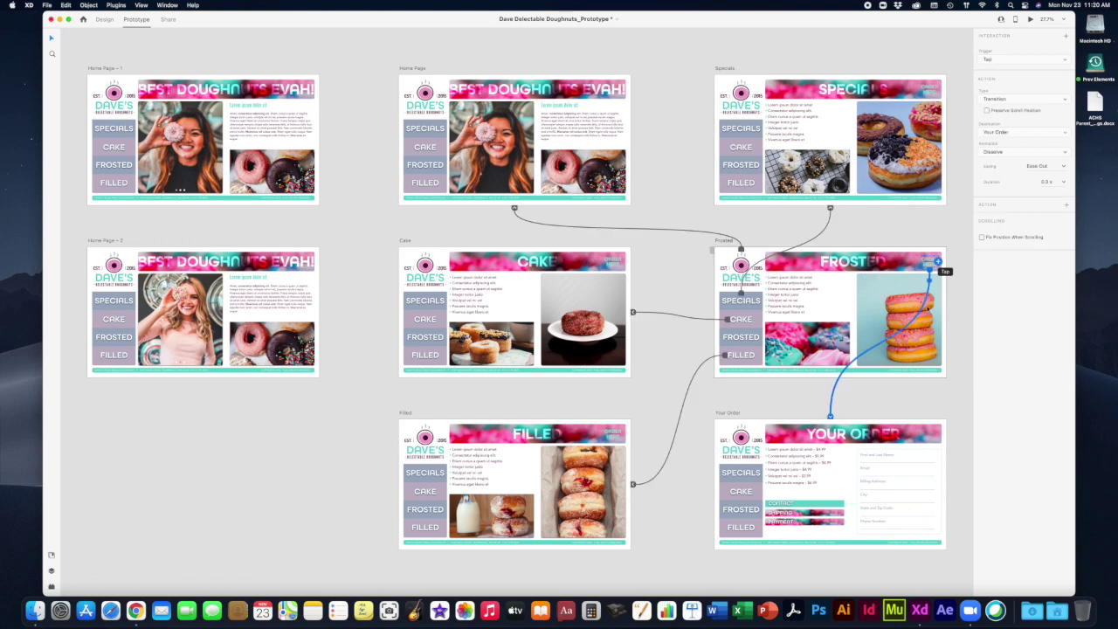
{"action": "left_click", "coordinate": [1005, 151]}
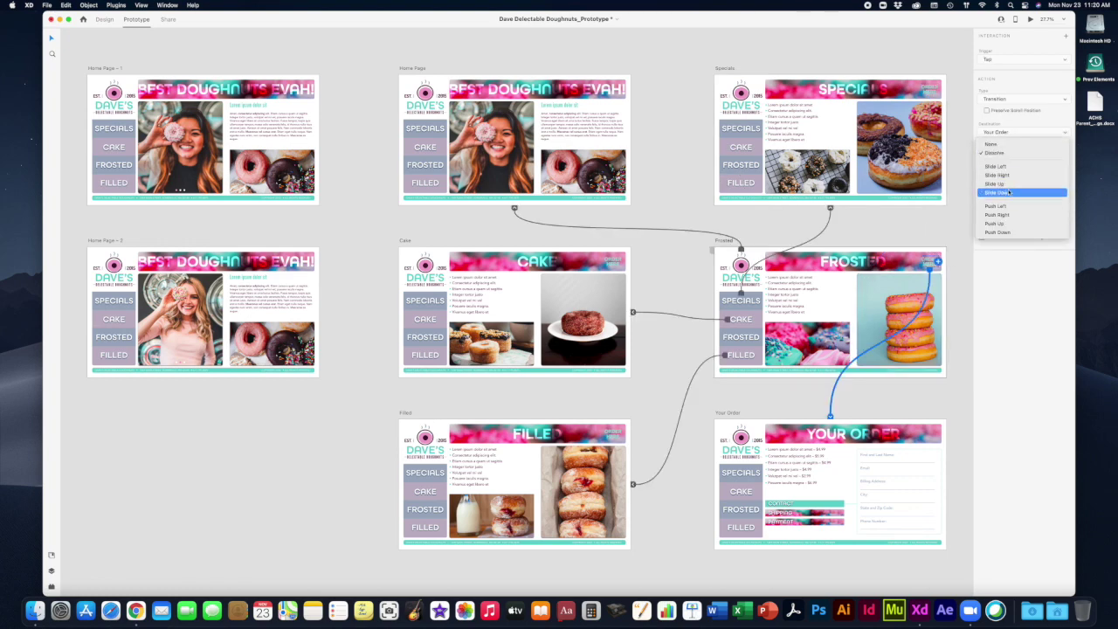
{"action": "key", "text": "Escape"}
{"action": "left_click", "coordinate": [614, 432]}
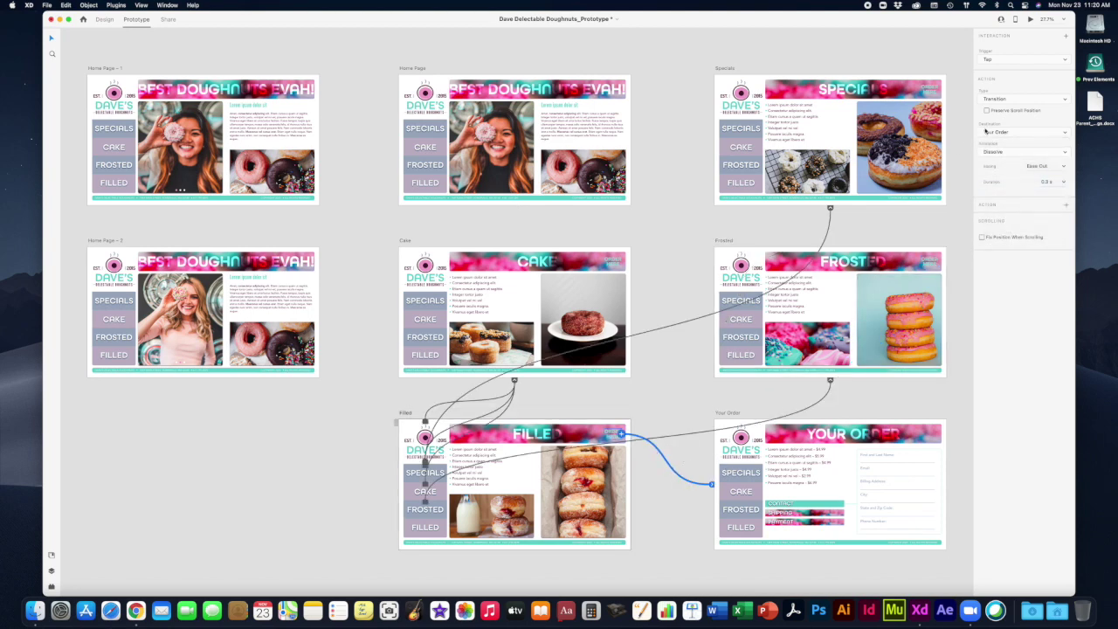
{"action": "left_click", "coordinate": [993, 152]}
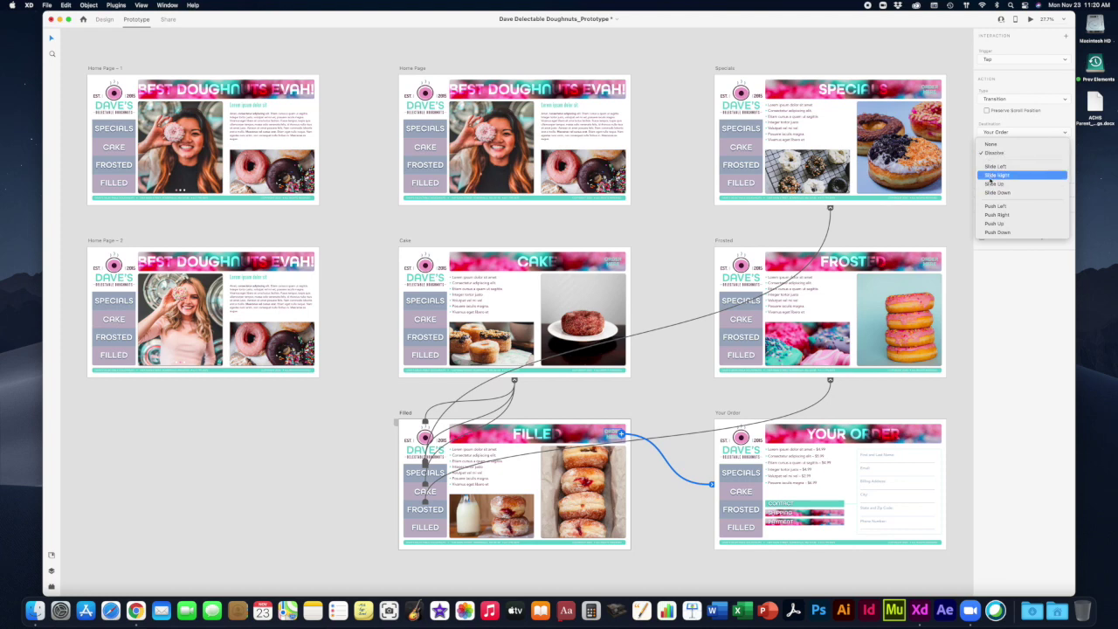
{"action": "key", "text": "Escape"}
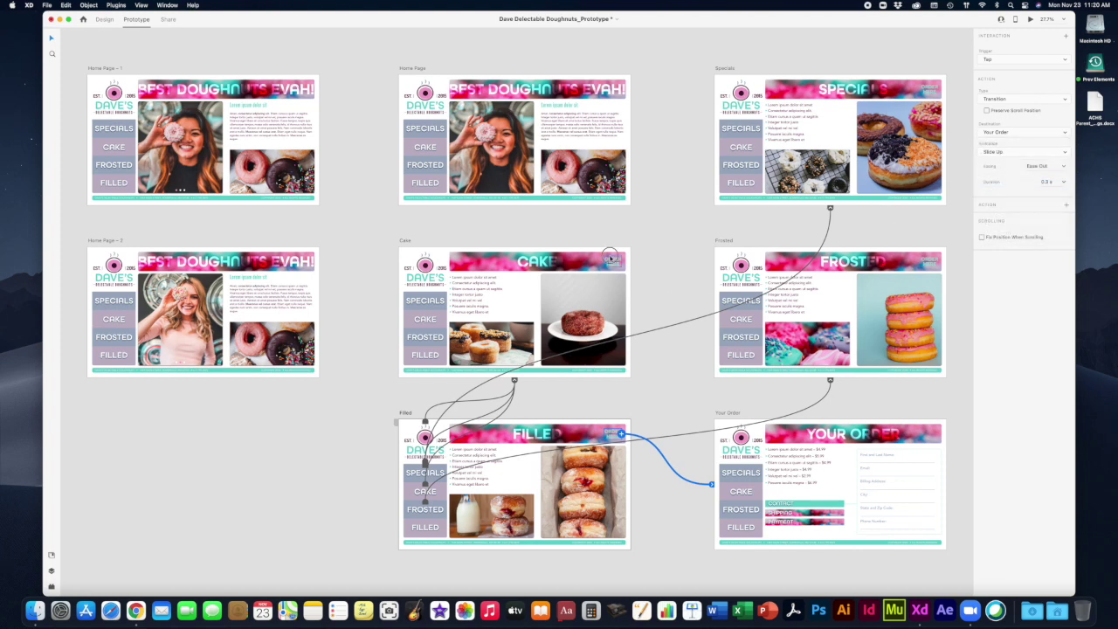
Set the Cake page's order link to Your Order to Slide Up as well.
{"action": "left_click", "coordinate": [614, 260]}
{"action": "left_click", "coordinate": [1008, 154]}
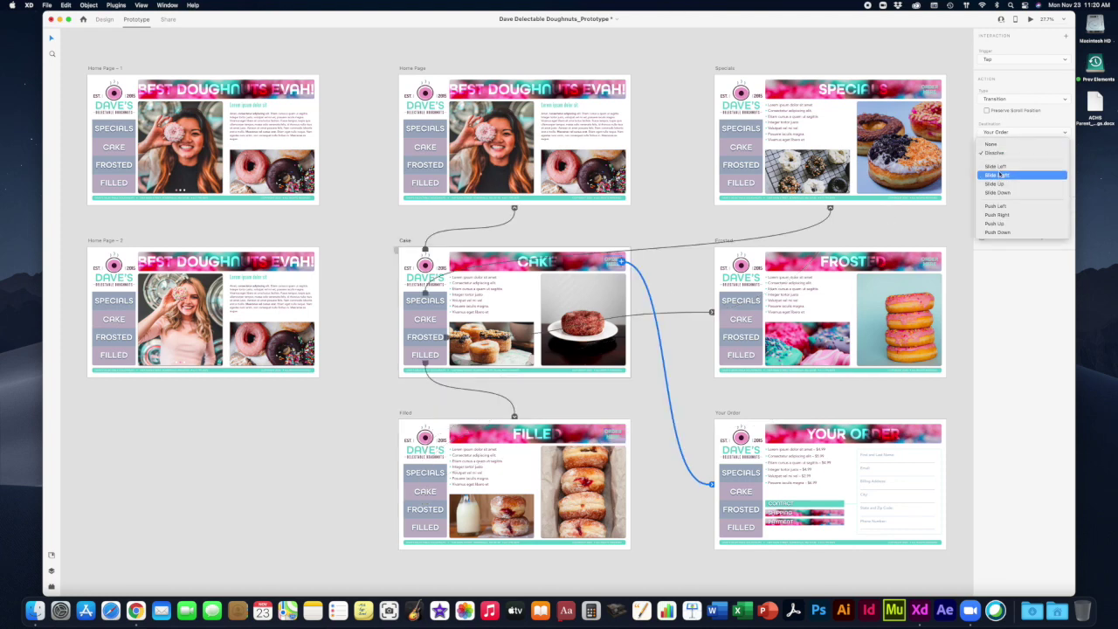
{"action": "left_click", "coordinate": [995, 184]}
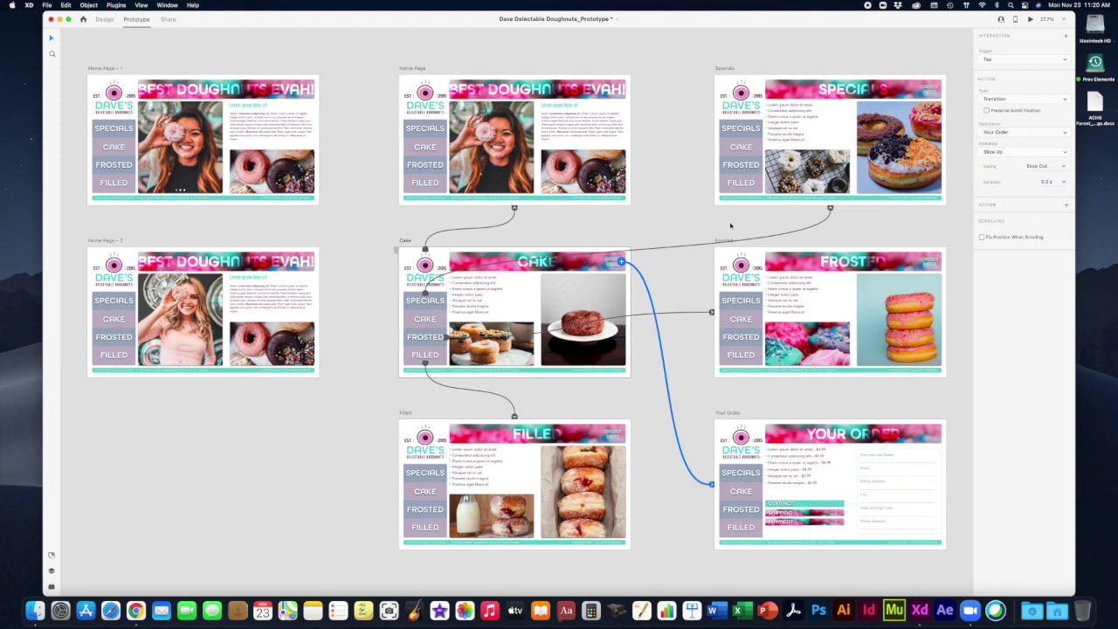
{"action": "left_click", "coordinate": [647, 194]}
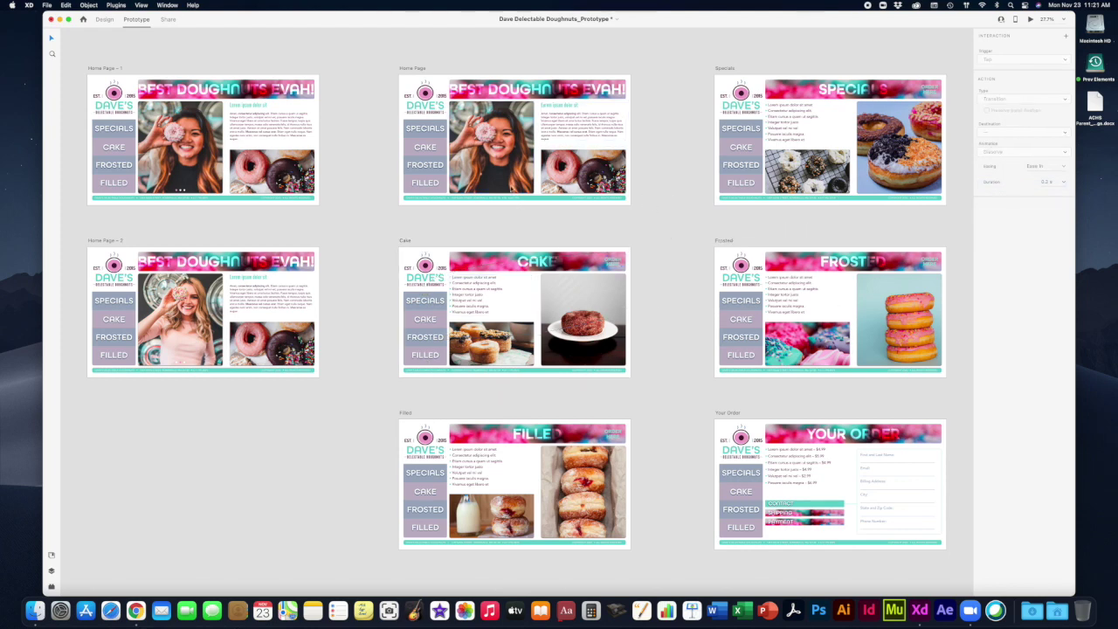
{"action": "left_click", "coordinate": [402, 69]}
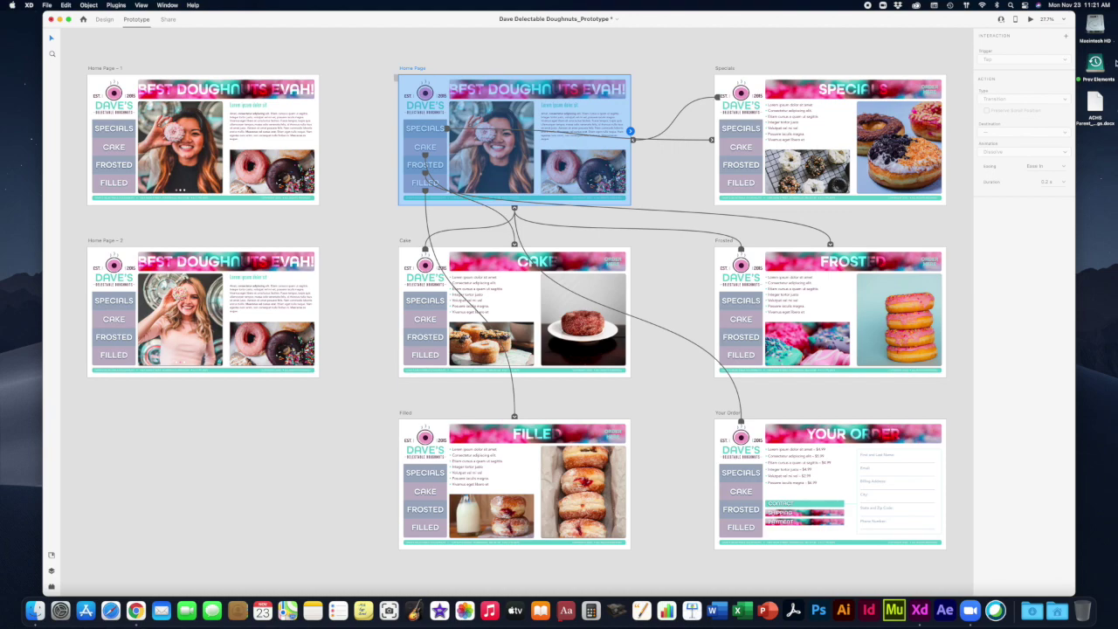
{"action": "left_click", "coordinate": [1031, 19]}
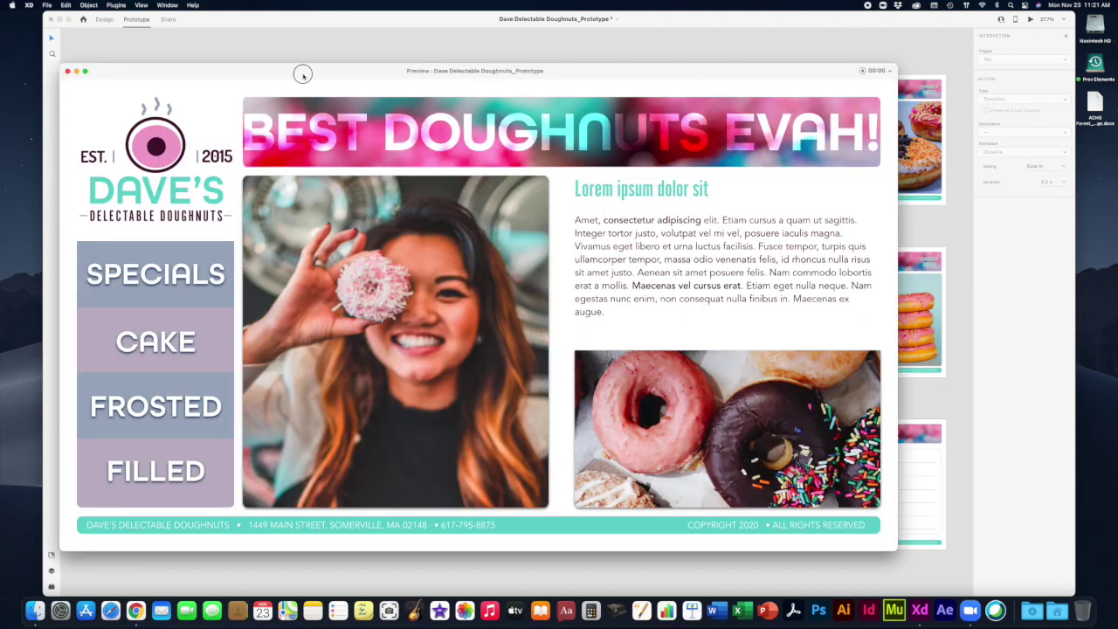
{"action": "left_click_drag", "start_coordinate": [305, 71], "coordinate": [347, 47]}
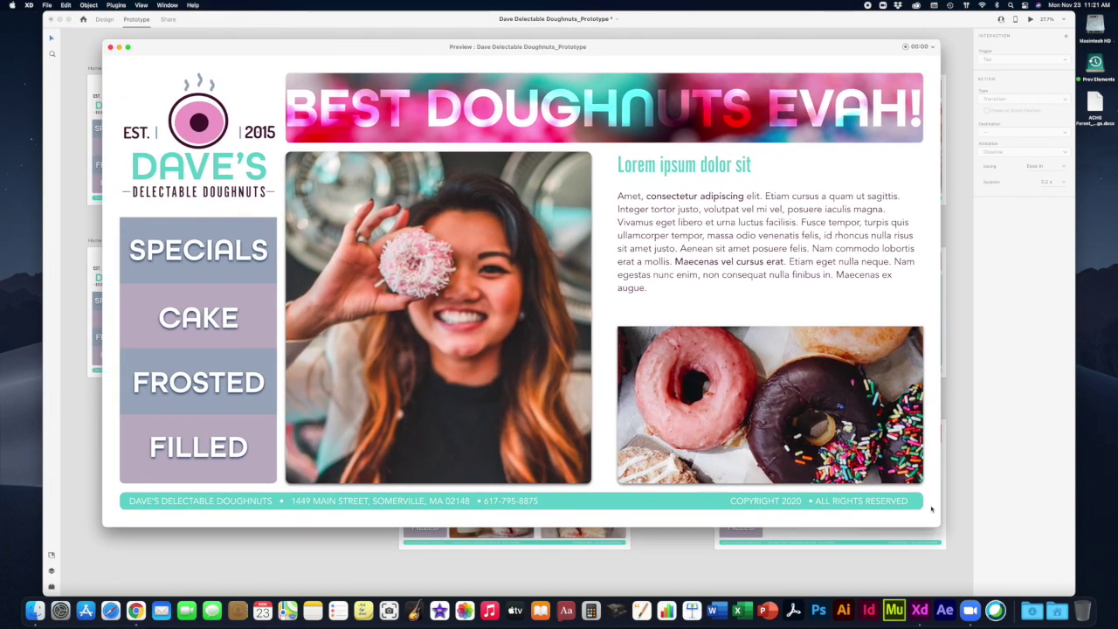
{"action": "left_click_drag", "start_coordinate": [939, 526], "coordinate": [981, 577]}
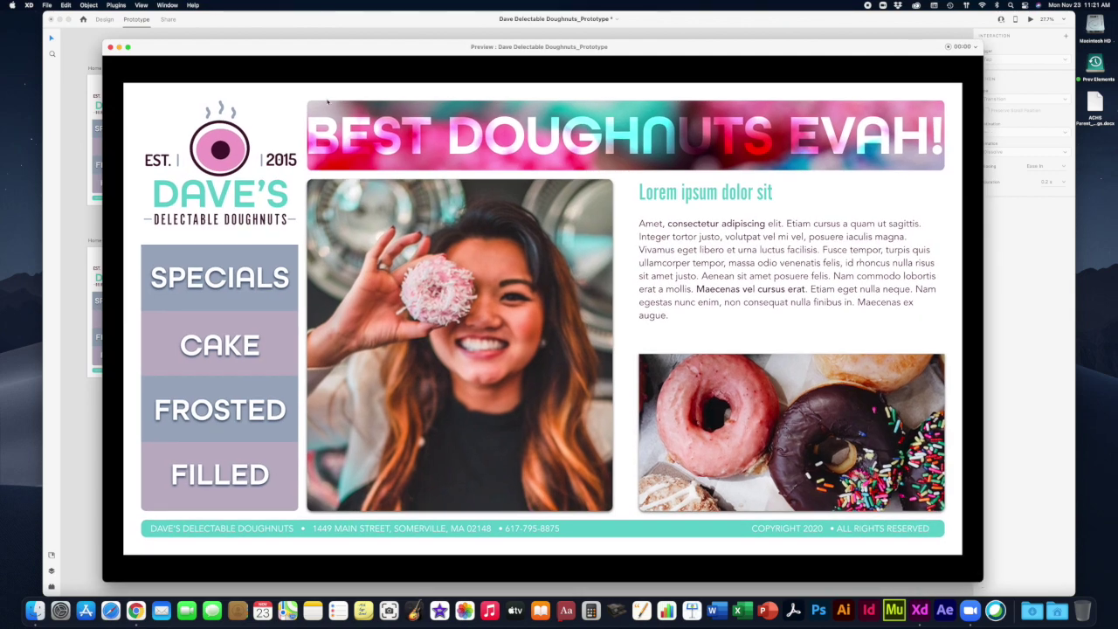
{"action": "left_click", "coordinate": [216, 278]}
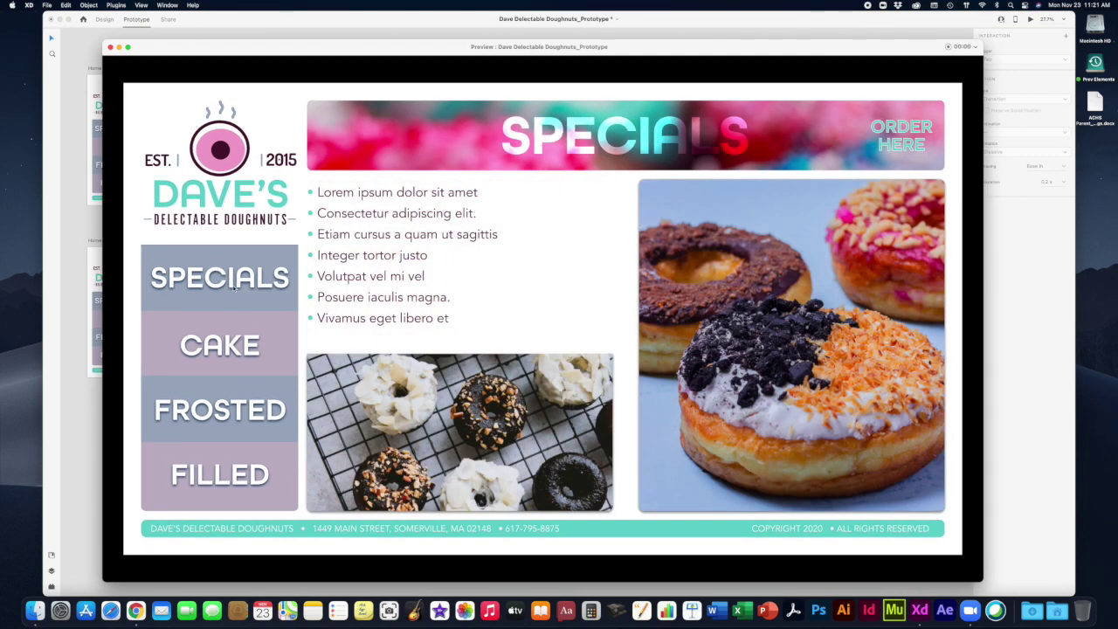
{"action": "left_click", "coordinate": [234, 358]}
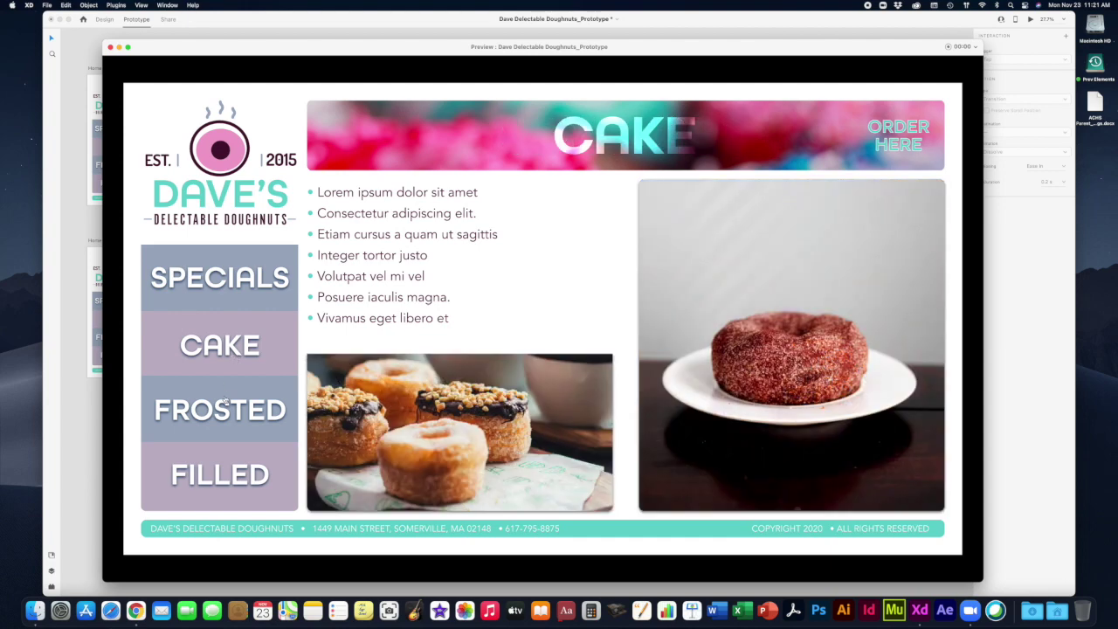
{"action": "left_click", "coordinate": [225, 410]}
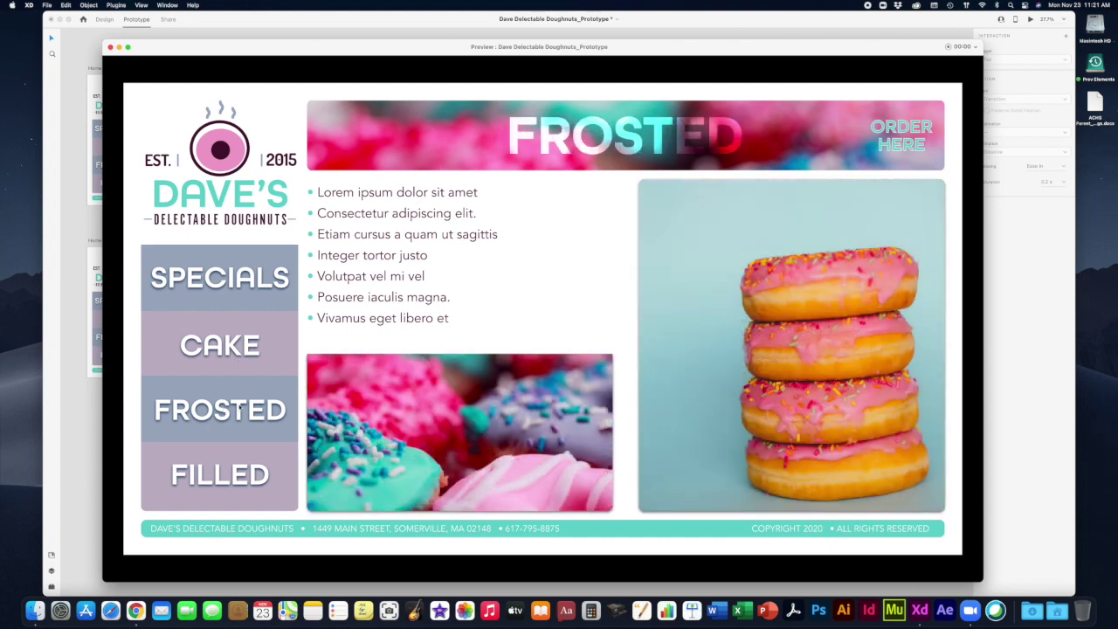
{"action": "left_click", "coordinate": [220, 492]}
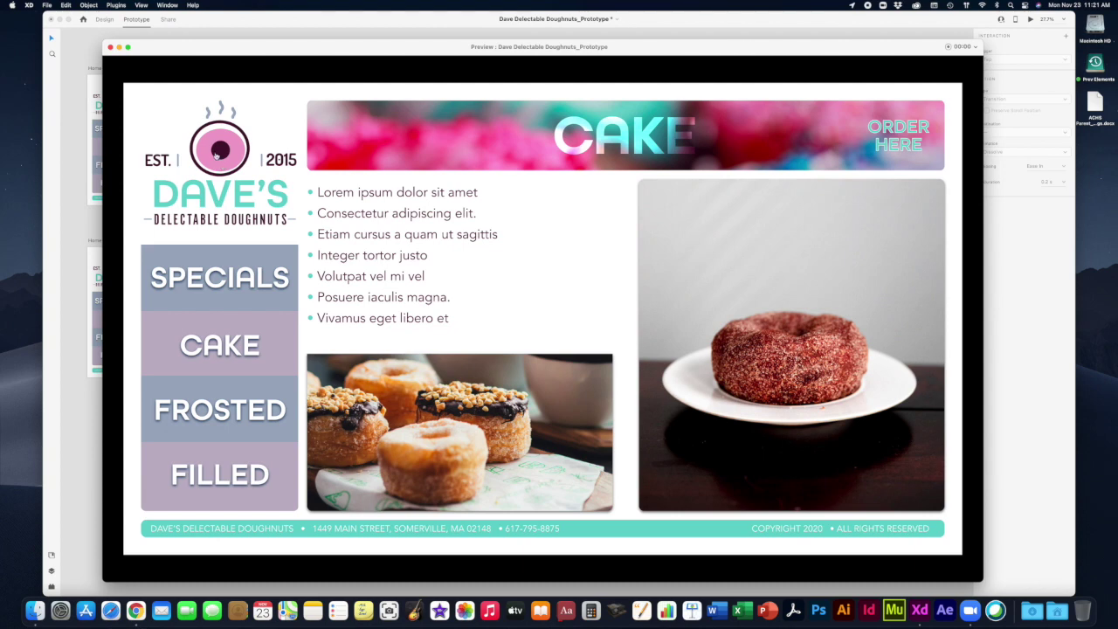
{"action": "left_click", "coordinate": [210, 167]}
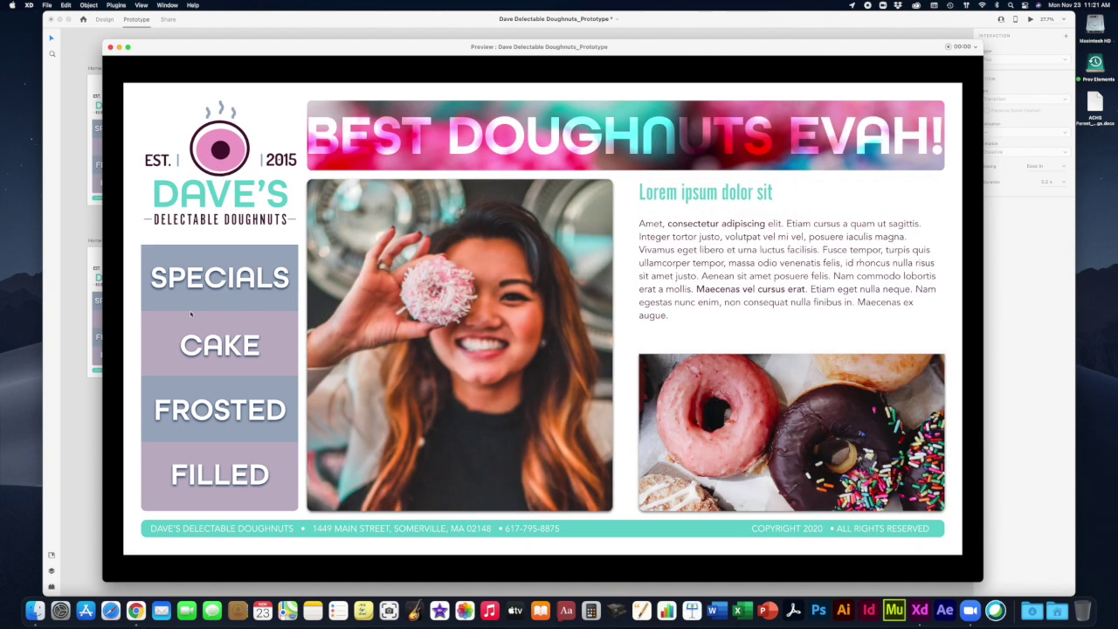
{"action": "left_click", "coordinate": [220, 355]}
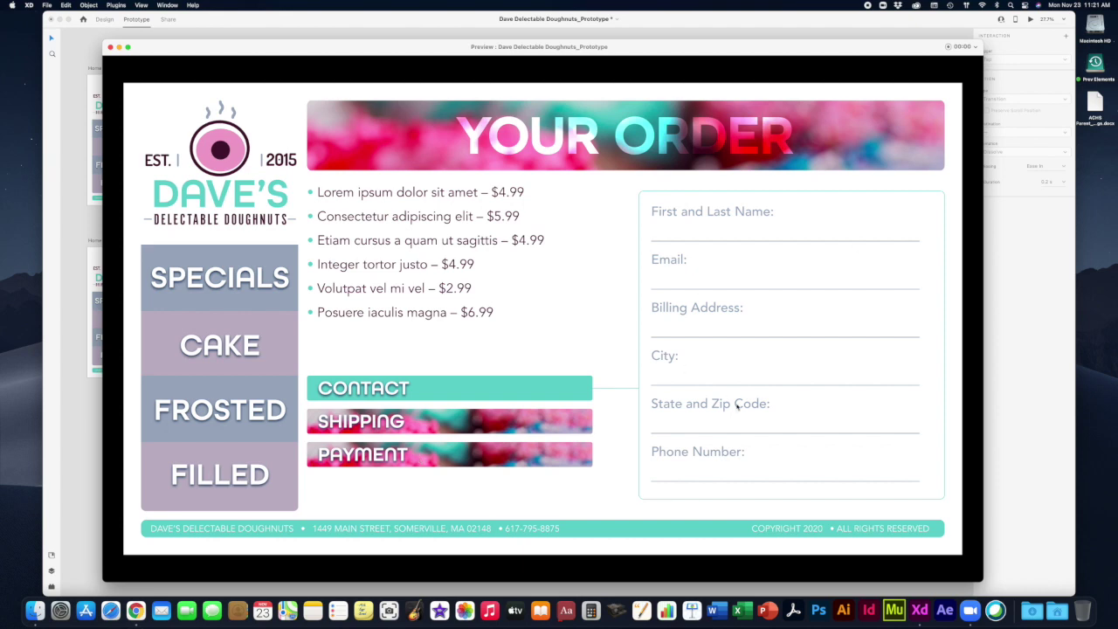
{"action": "left_click", "coordinate": [110, 48]}
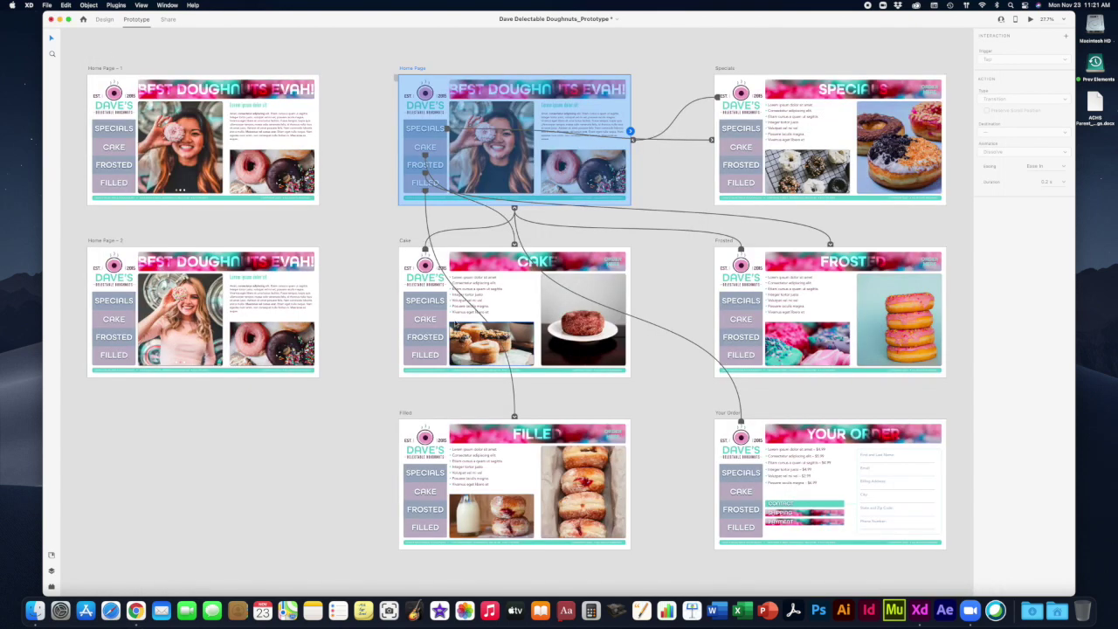
Relink the Filled page's logo from the Cake page to the Home Page.
{"action": "left_click", "coordinate": [416, 274]}
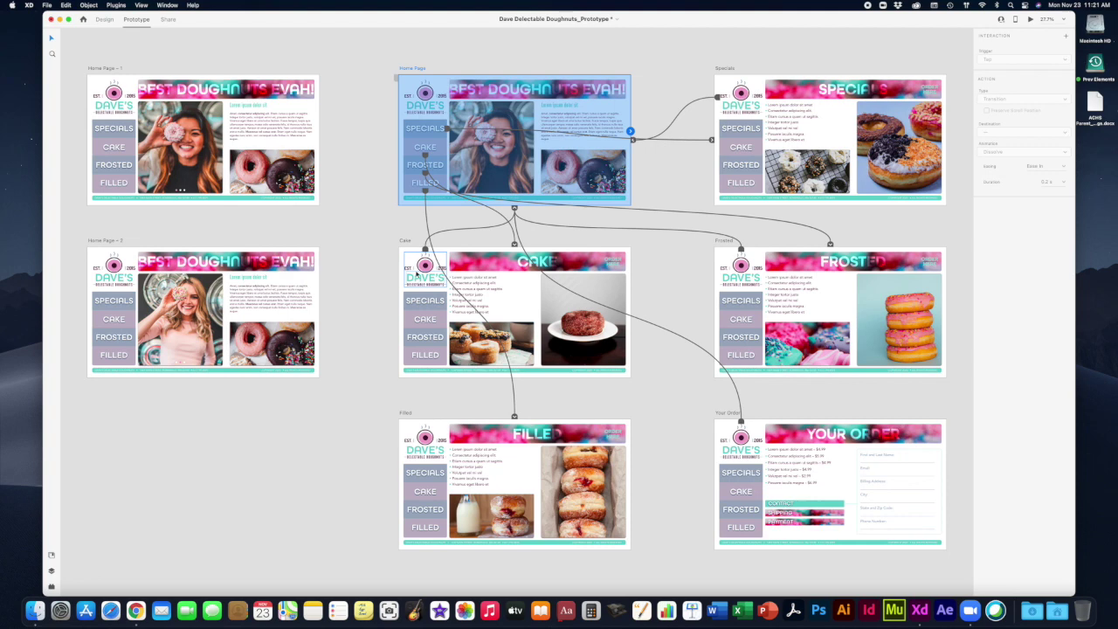
{"action": "left_click", "coordinate": [419, 444]}
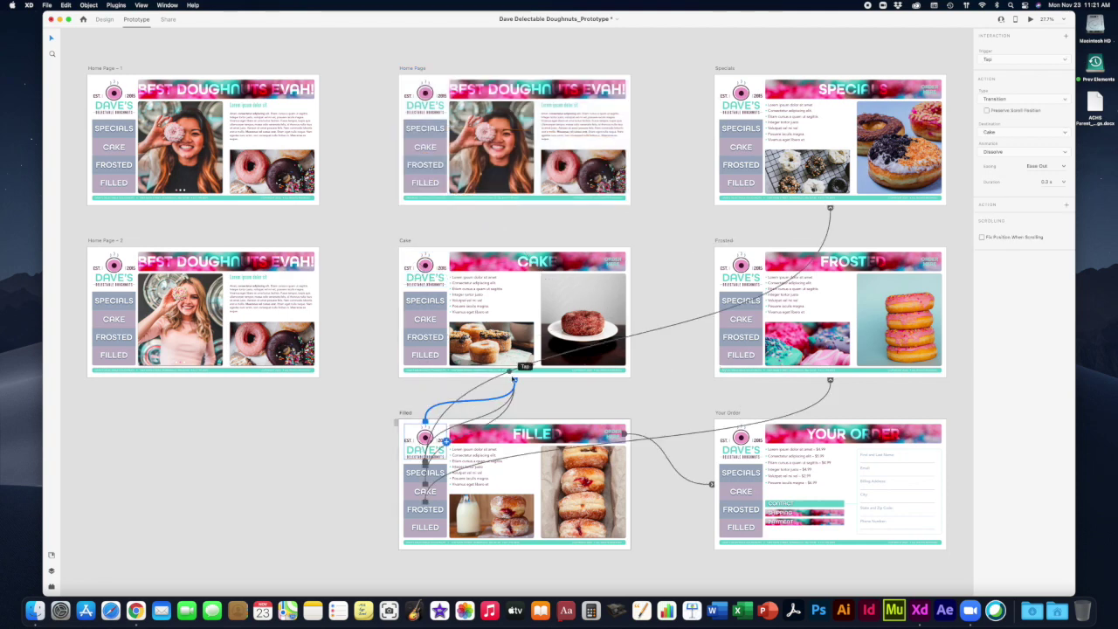
{"action": "left_click_drag", "start_coordinate": [514, 380], "coordinate": [429, 206]}
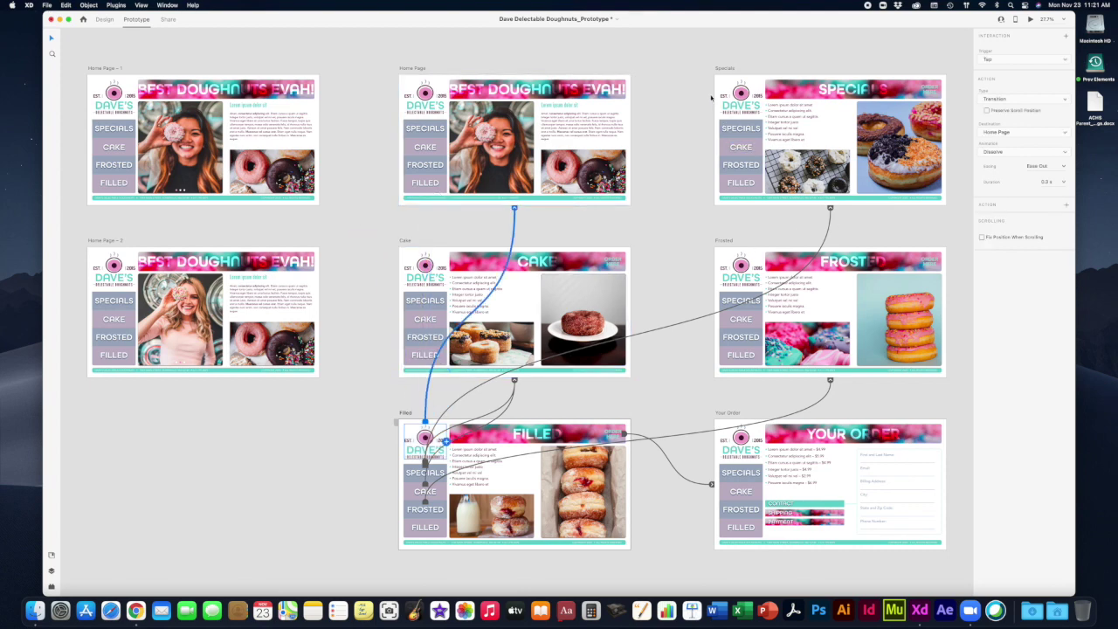
Verify where the Specials, Frosted and Your Order logos link.
{"action": "left_click", "coordinate": [738, 93]}
{"action": "left_click", "coordinate": [738, 266]}
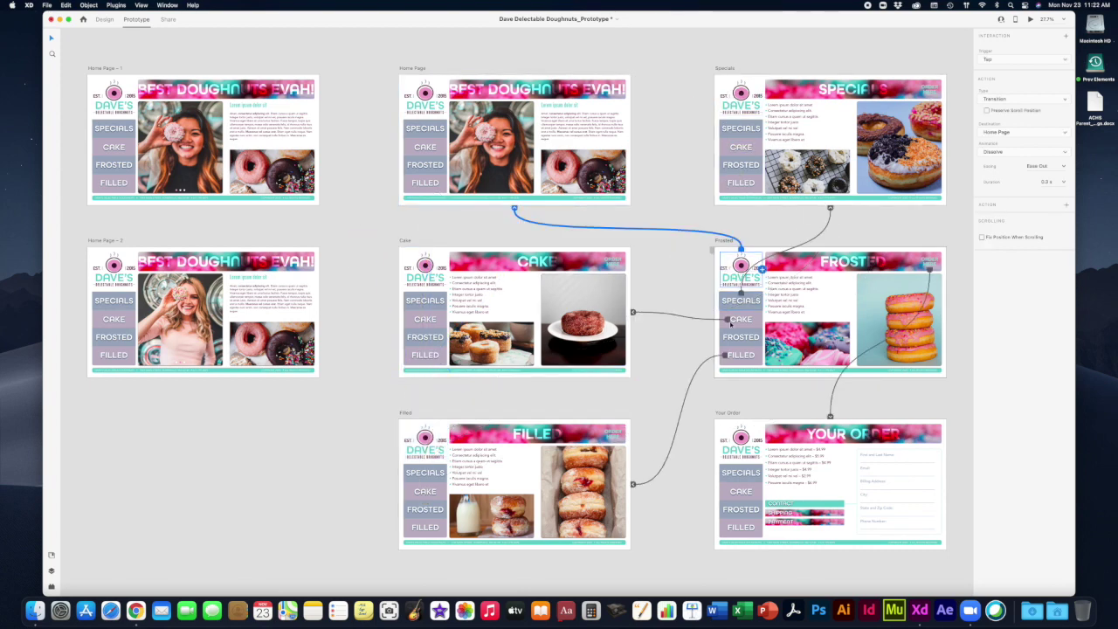
{"action": "left_click", "coordinate": [741, 437]}
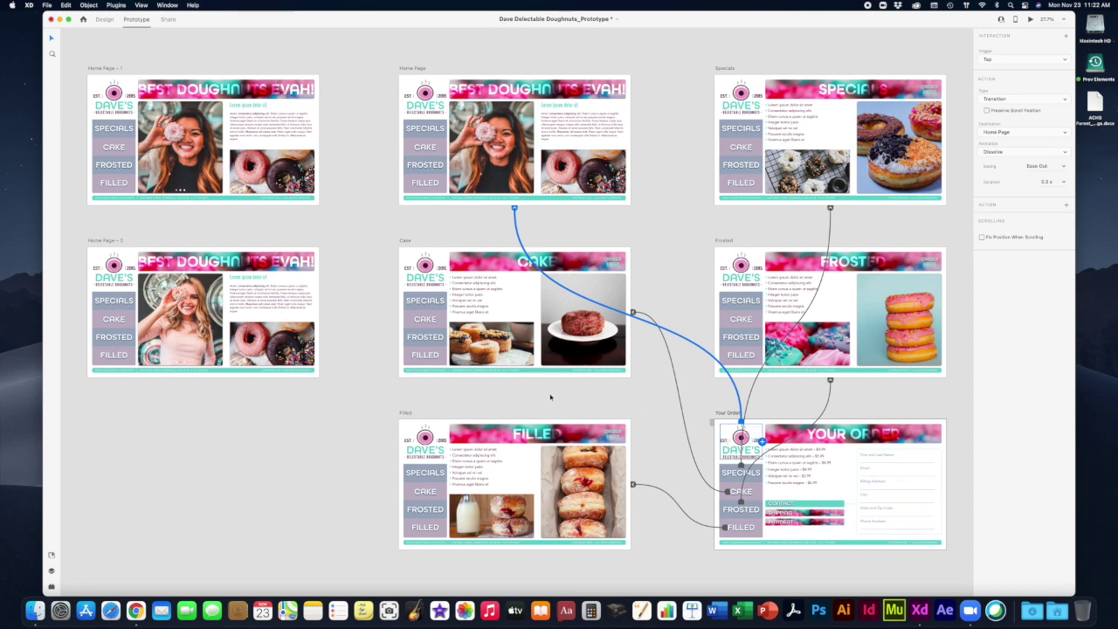
{"action": "left_click", "coordinate": [606, 396]}
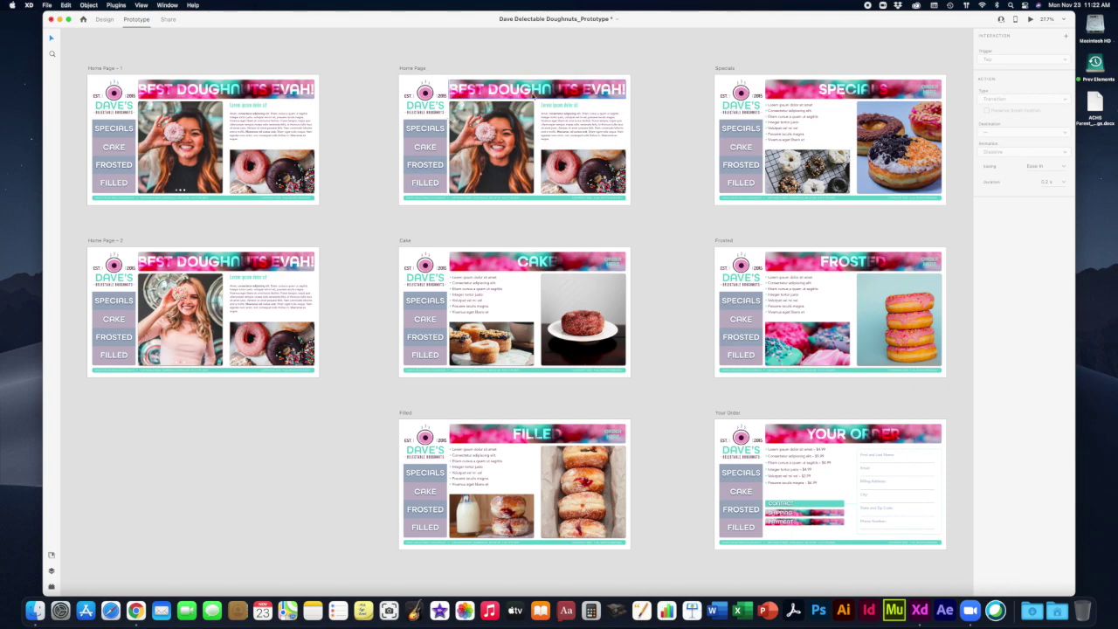
{"action": "left_click", "coordinate": [51, 53]}
Zoom in on the Home Page – 1 and Home Page – 2 artboards.
{"action": "left_click", "coordinate": [179, 166]}
{"action": "left_click", "coordinate": [168, 166]}
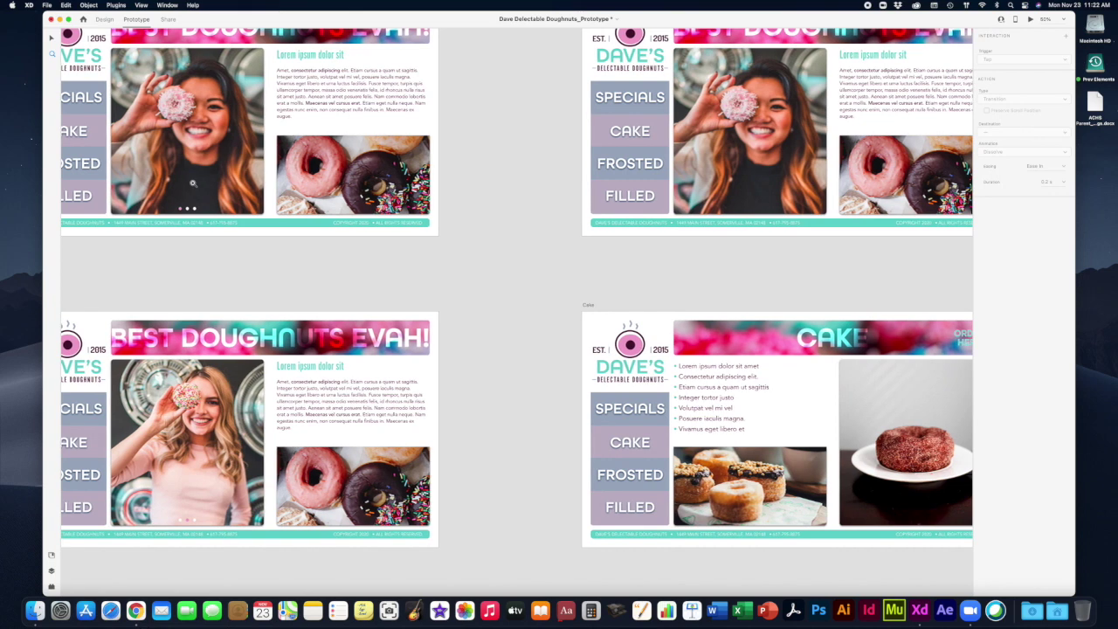
{"action": "scroll", "coordinate": [190, 183], "scroll_direction": "left", "scroll_amount": 5}
{"action": "scroll", "coordinate": [189, 183], "scroll_direction": "up", "scroll_amount": 1}
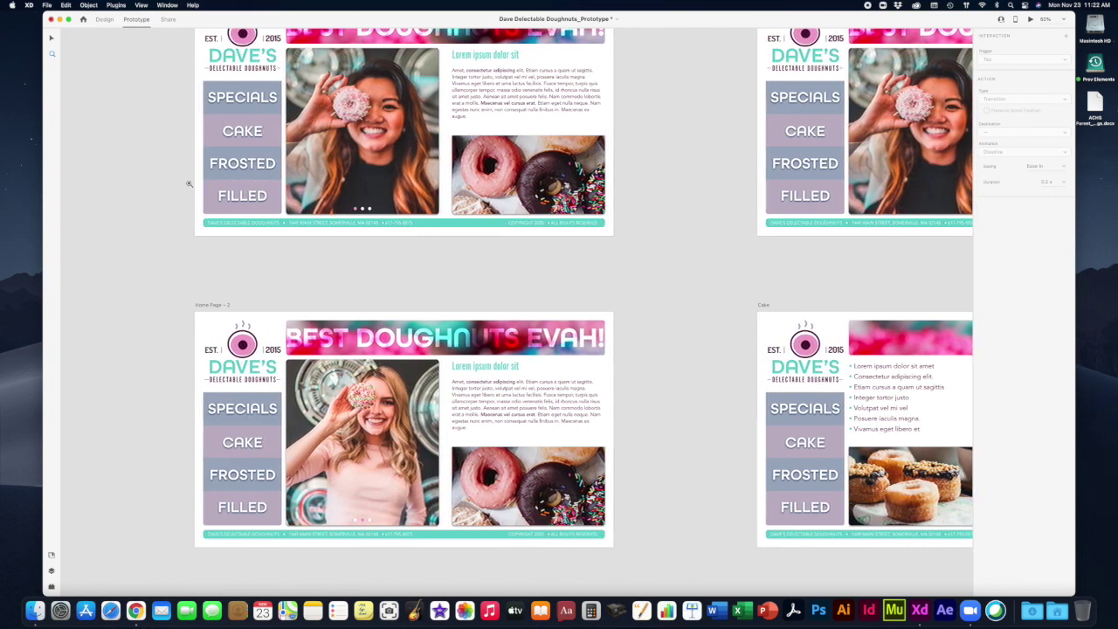
{"action": "scroll", "coordinate": [298, 226], "scroll_direction": "up", "scroll_amount": 2}
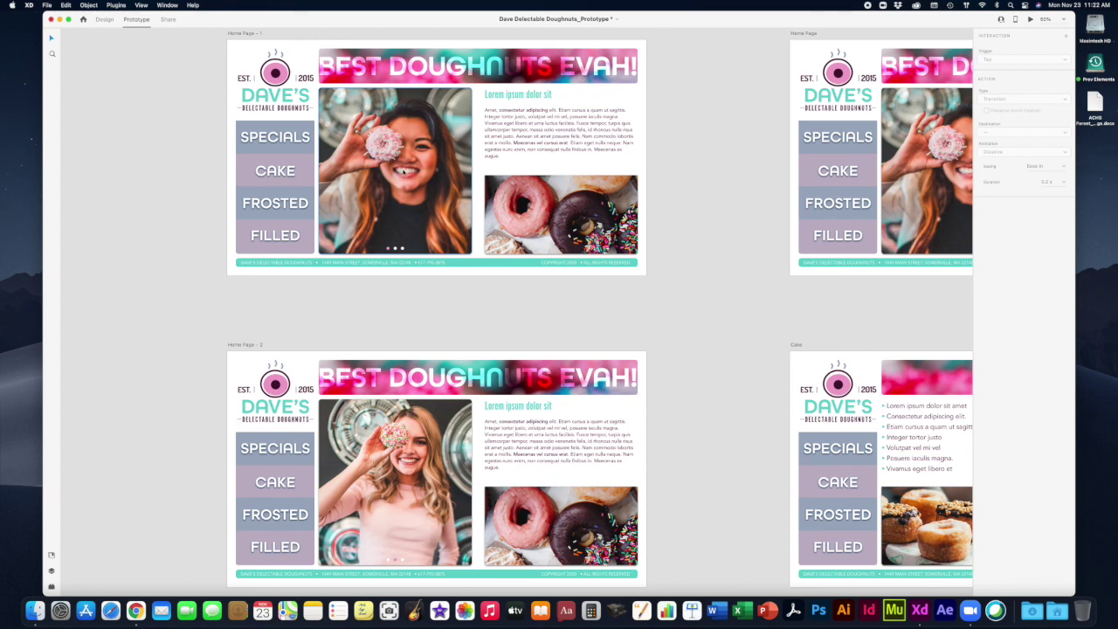
Inspect the Home Page – 1 photo and slideshow dots links, then zoom back out.
{"action": "left_click", "coordinate": [393, 175]}
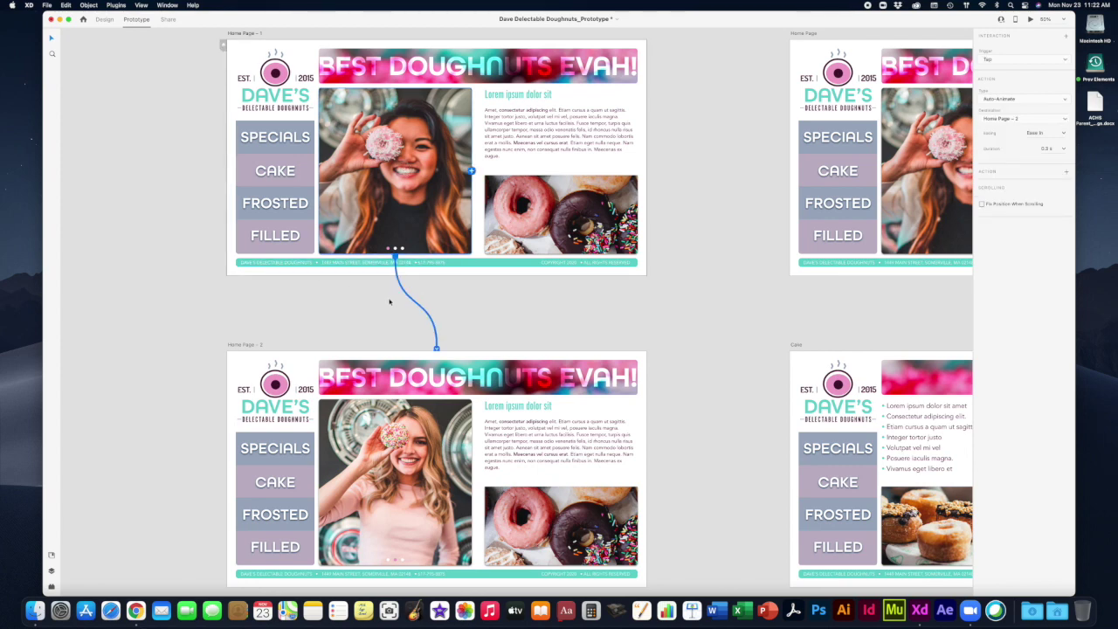
{"action": "scroll", "coordinate": [389, 302], "scroll_direction": "down", "scroll_amount": 2}
{"action": "left_click", "coordinate": [367, 278]}
{"action": "scroll", "coordinate": [335, 259], "scroll_direction": "up", "scroll_amount": 3}
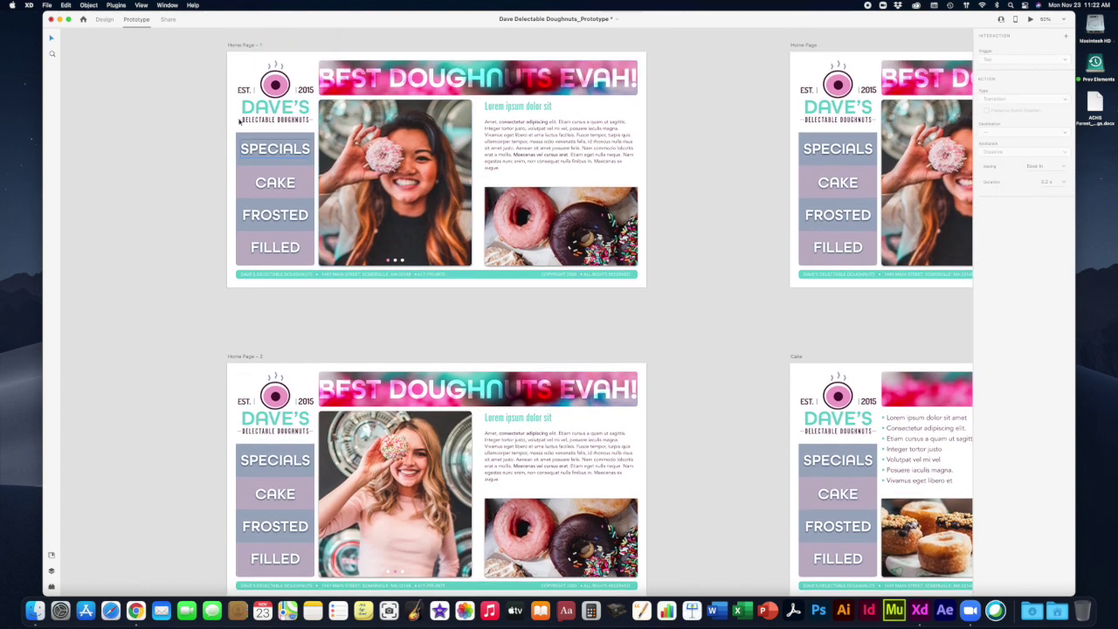
{"action": "left_click", "coordinate": [394, 262]}
{"action": "left_click", "coordinate": [352, 294]}
{"action": "left_click", "coordinate": [243, 46]}
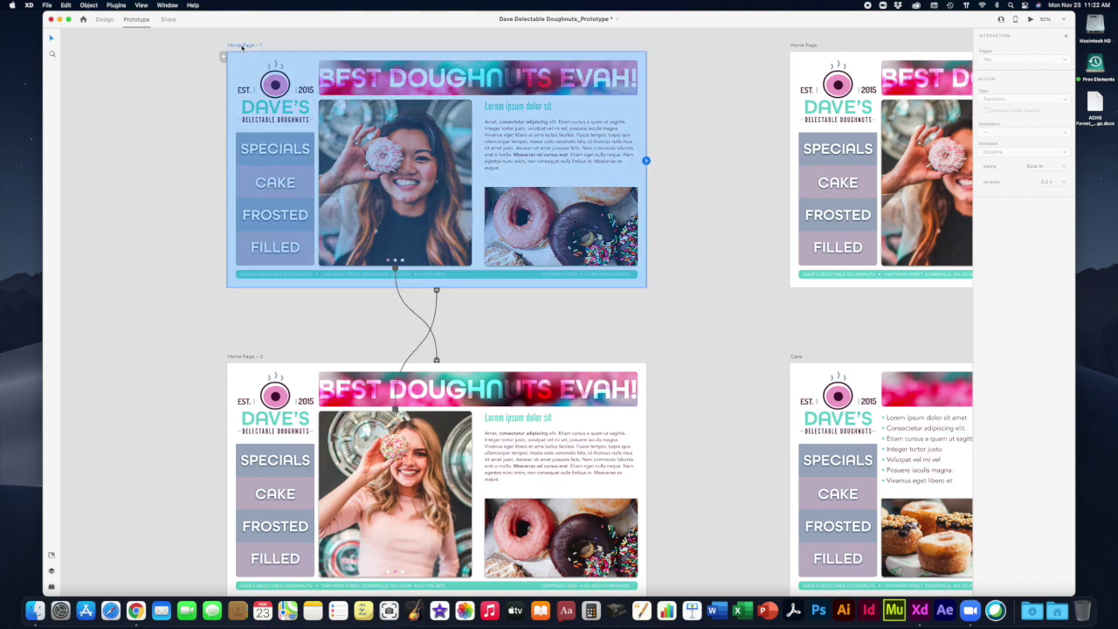
{"action": "scroll", "coordinate": [182, 311], "scroll_direction": "down", "scroll_amount": 3}
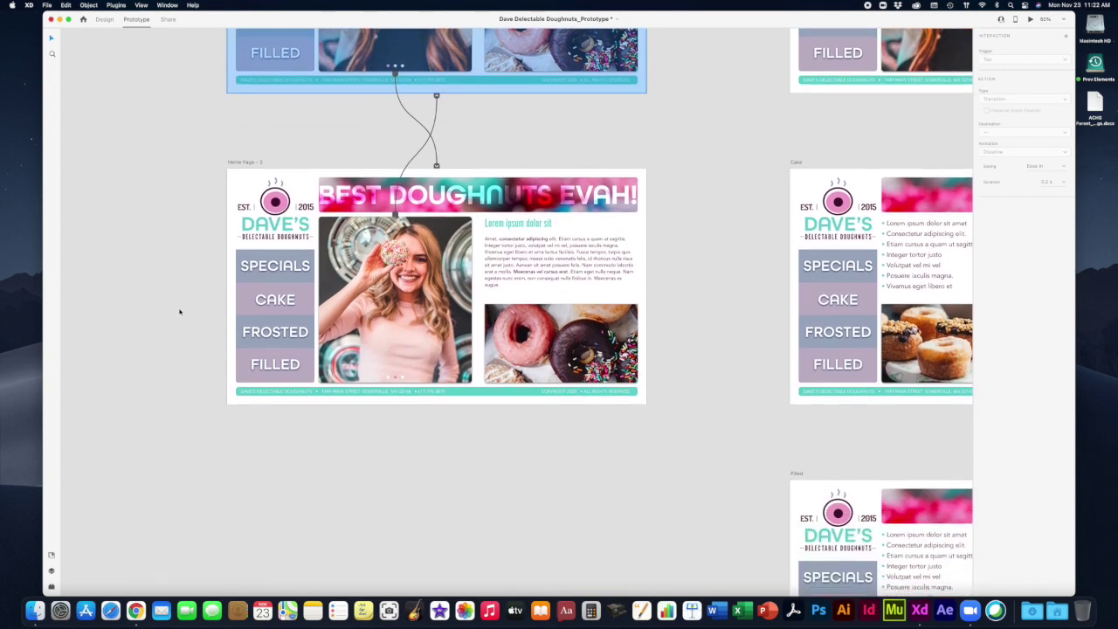
{"action": "scroll", "coordinate": [179, 311], "scroll_direction": "down", "scroll_amount": 3}
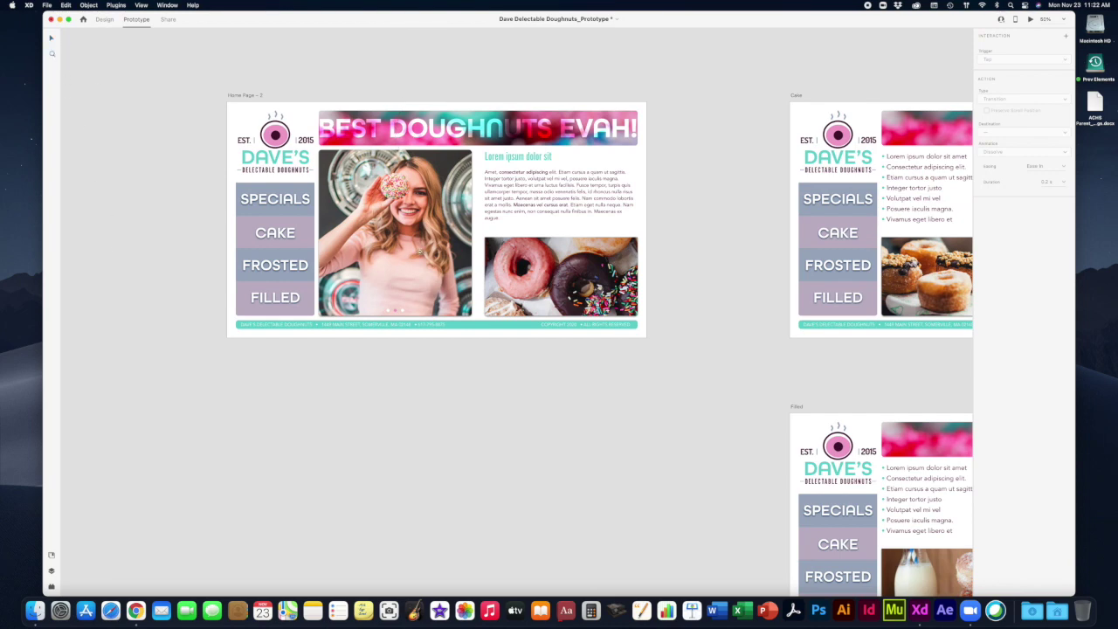
{"action": "scroll", "coordinate": [428, 279], "scroll_direction": "down", "scroll_amount": 3}
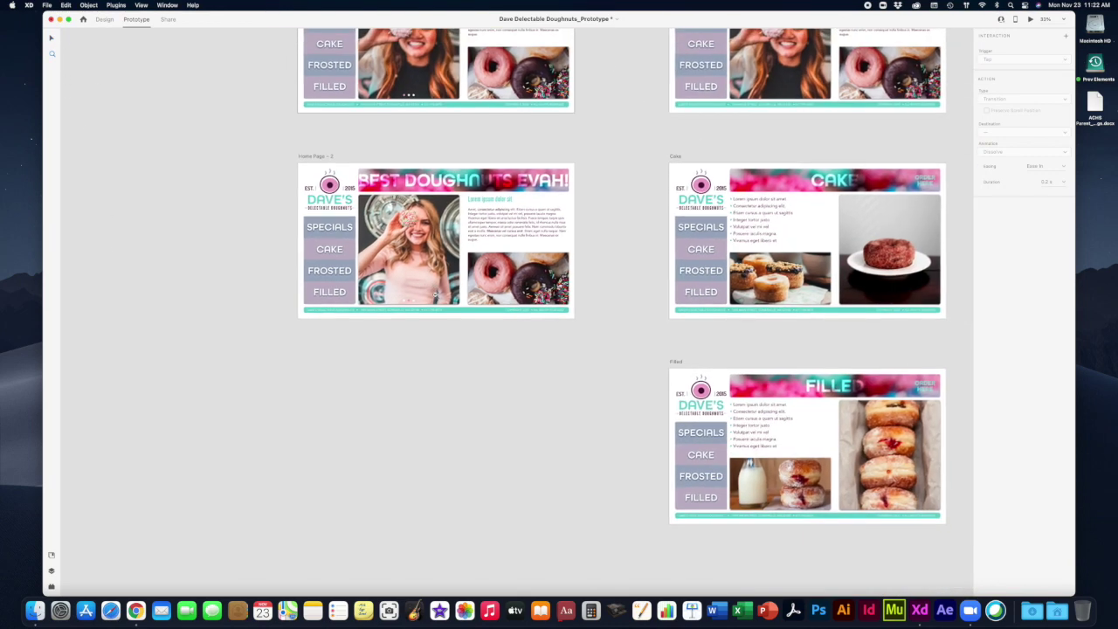
Duplicate Home Page – 2 into a new Home Page – 3 artboard below it.
{"action": "left_click", "coordinate": [104, 19]}
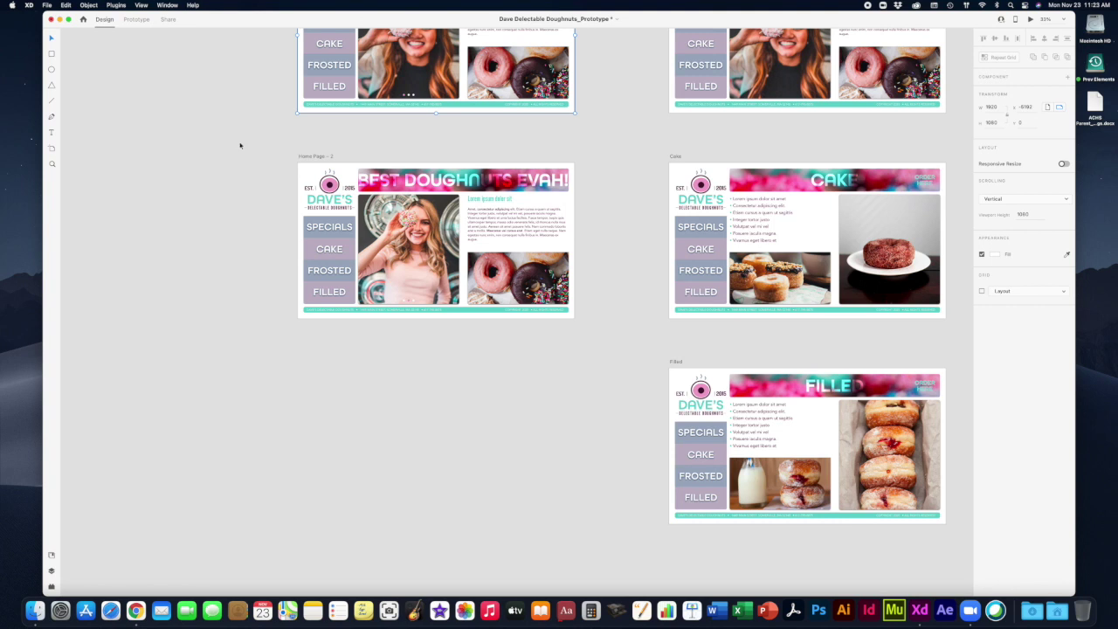
{"action": "left_click", "coordinate": [307, 158]}
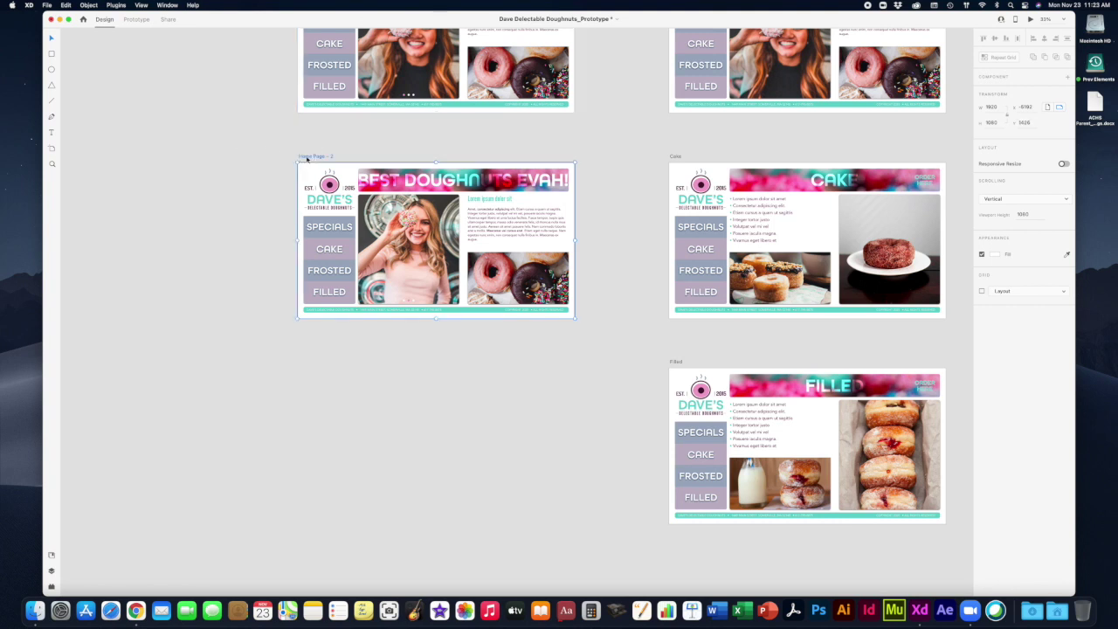
{"action": "left_click_drag", "start_coordinate": [307, 158], "coordinate": [303, 362]}
{"action": "left_click", "coordinate": [289, 376]}
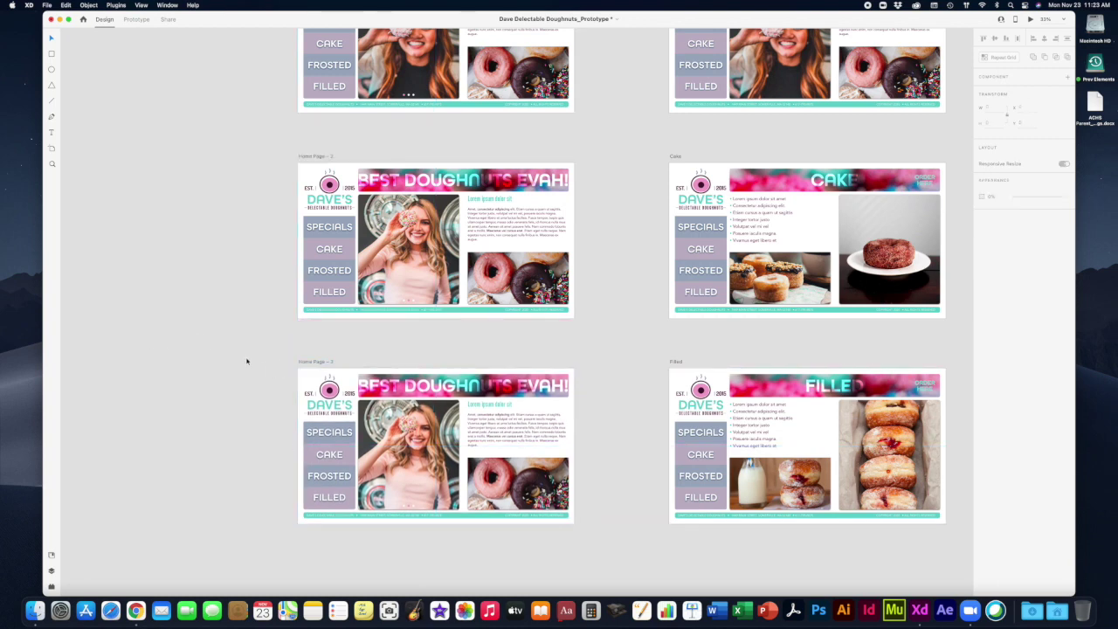
{"action": "scroll", "coordinate": [246, 361], "scroll_direction": "up", "scroll_amount": 3}
{"action": "scroll", "coordinate": [426, 64], "scroll_direction": "up", "scroll_amount": 1}
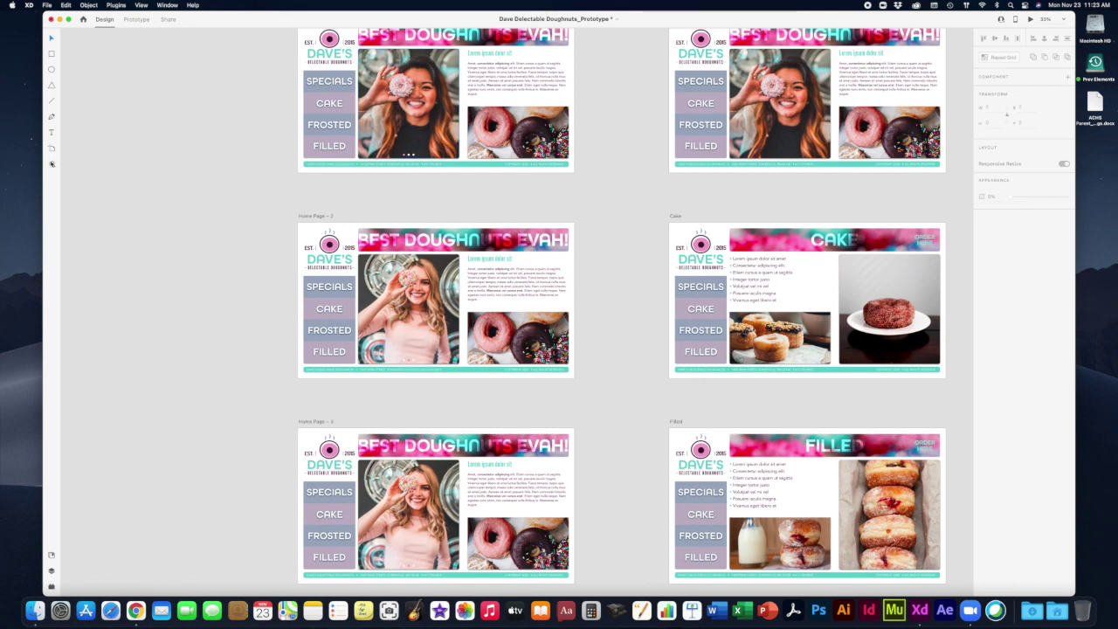
{"action": "left_click", "coordinate": [467, 304]}
{"action": "scroll", "coordinate": [442, 280], "scroll_direction": "up", "scroll_amount": 5}
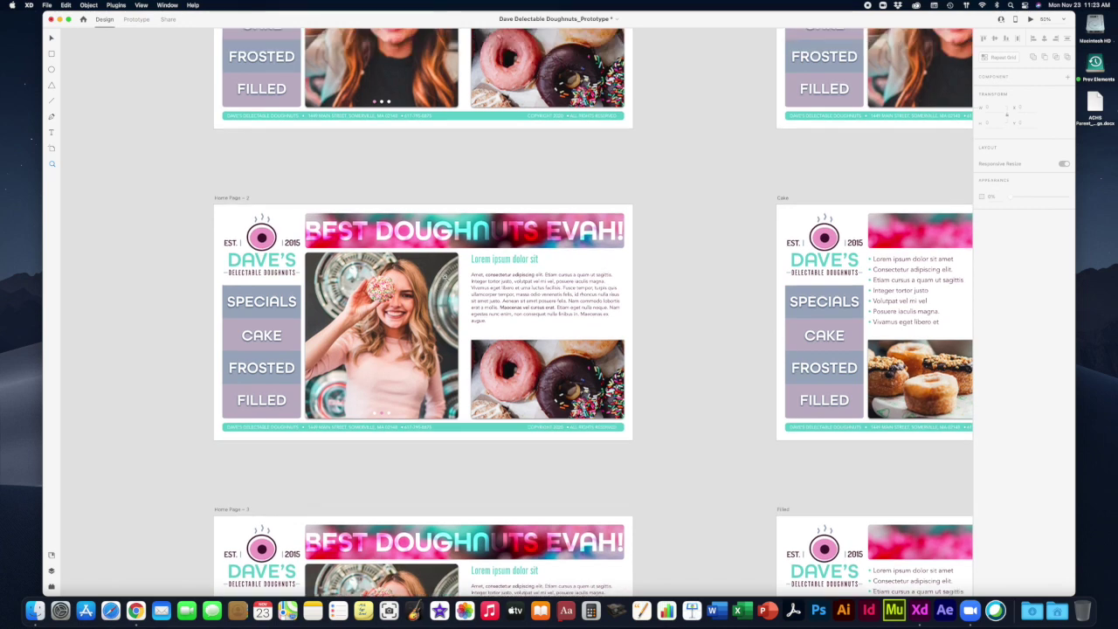
{"action": "scroll", "coordinate": [443, 281], "scroll_direction": "up", "scroll_amount": 2}
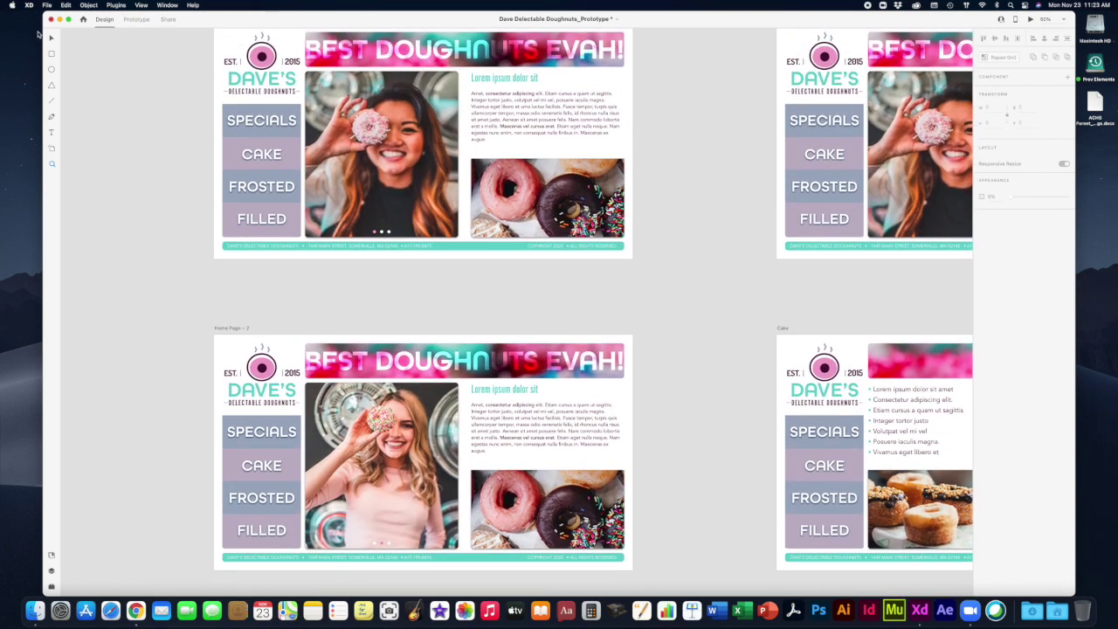
{"action": "scroll", "coordinate": [194, 218], "scroll_direction": "up", "scroll_amount": 1}
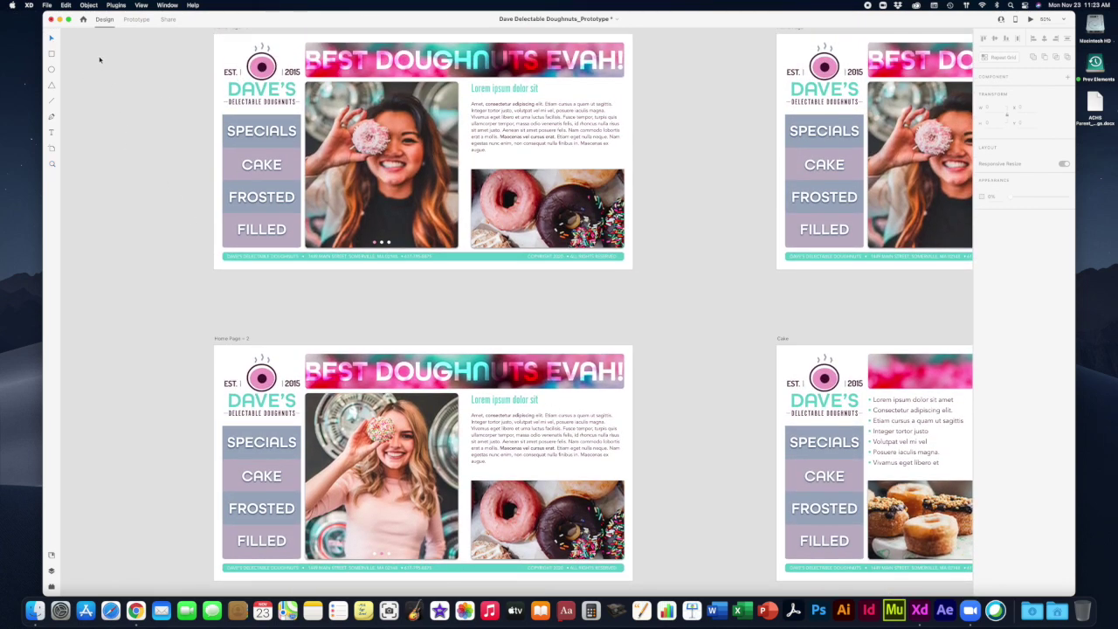
In Prototype mode, link the top home page's slideshow photo to Home Page – 2.
{"action": "left_click", "coordinate": [128, 18]}
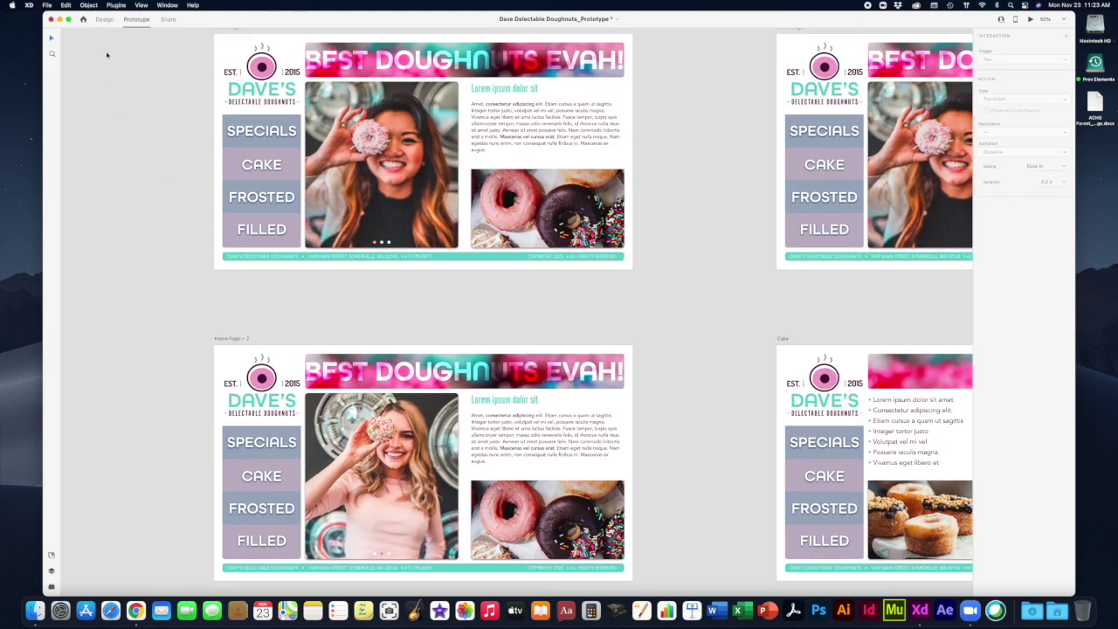
{"action": "left_click", "coordinate": [393, 140]}
{"action": "left_click_drag", "start_coordinate": [456, 164], "coordinate": [422, 342]}
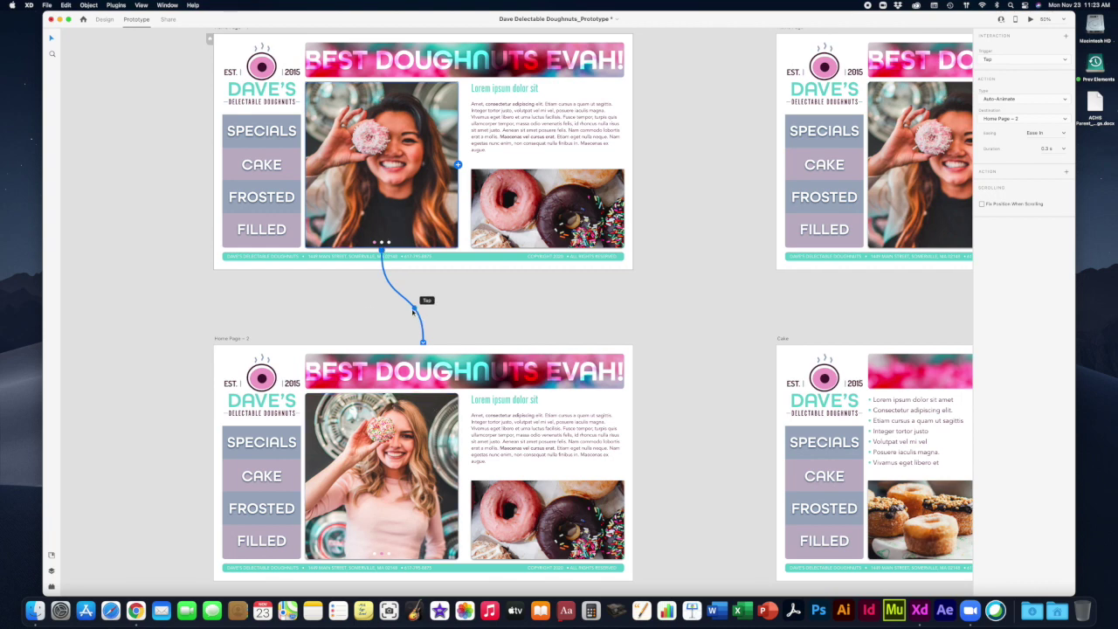
Delete and redraw the slideshow photo's link to Home Page – 2.
{"action": "left_click", "coordinate": [415, 307]}
{"action": "key", "text": "Delete"}
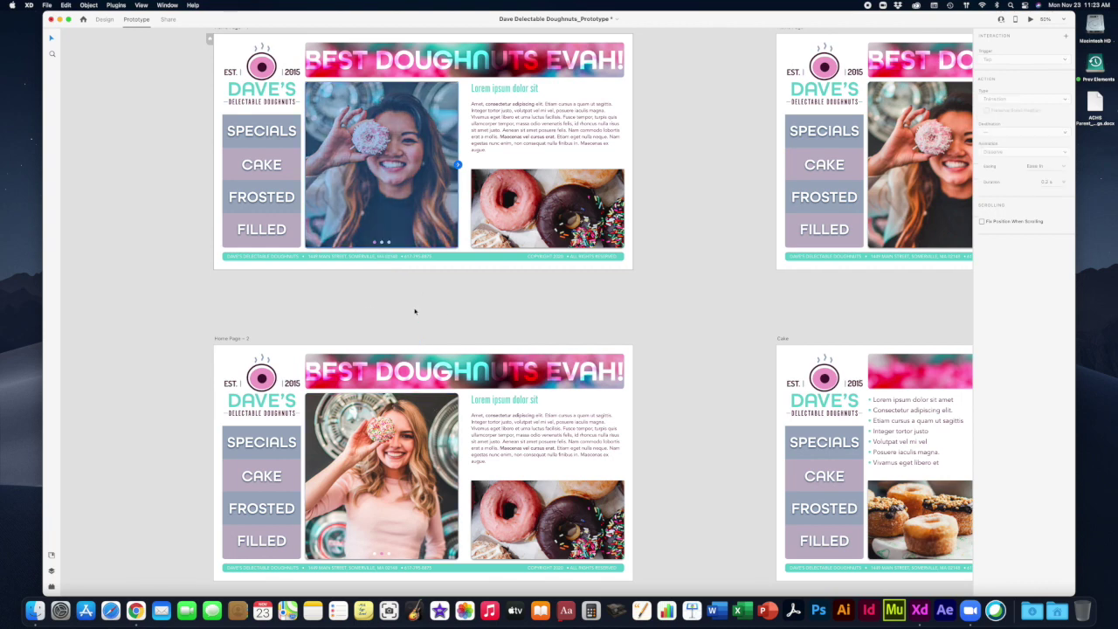
{"action": "left_click", "coordinate": [358, 181]}
{"action": "left_click_drag", "start_coordinate": [459, 165], "coordinate": [358, 350]}
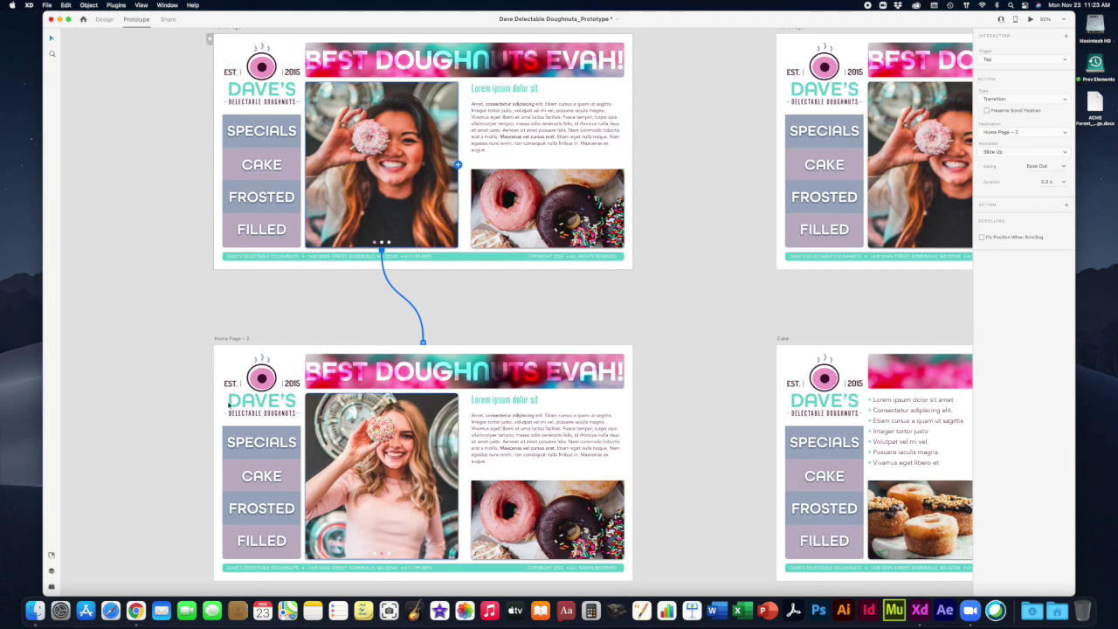
{"action": "scroll", "coordinate": [306, 419], "scroll_direction": "down", "scroll_amount": 1}
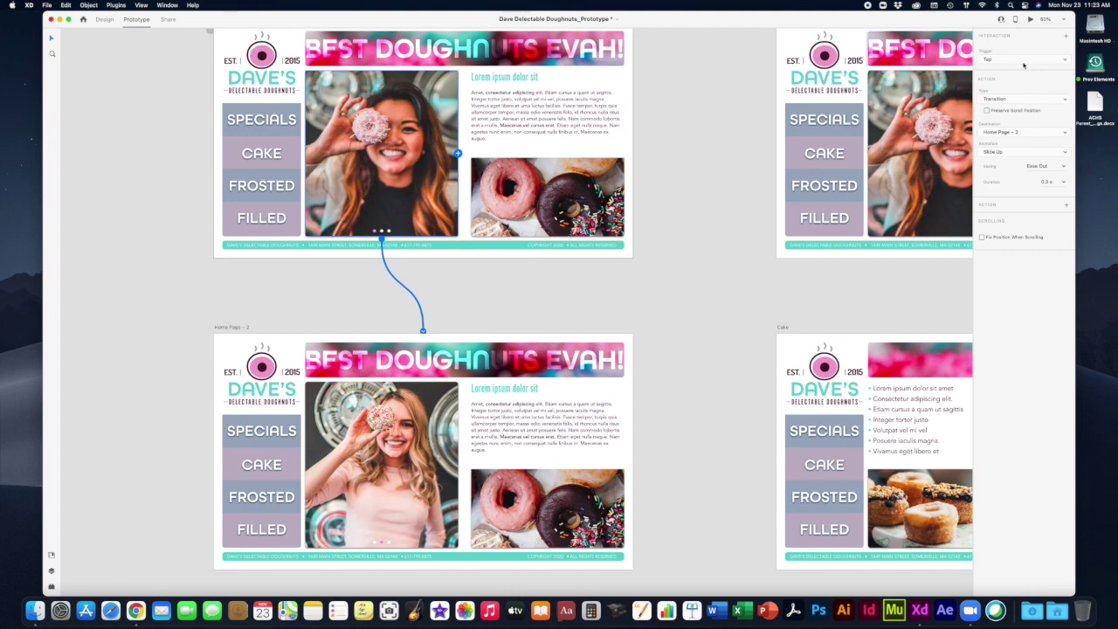
Give the photo's link a Tap trigger, Transition type and Slide Left animation.
{"action": "left_click", "coordinate": [1064, 60]}
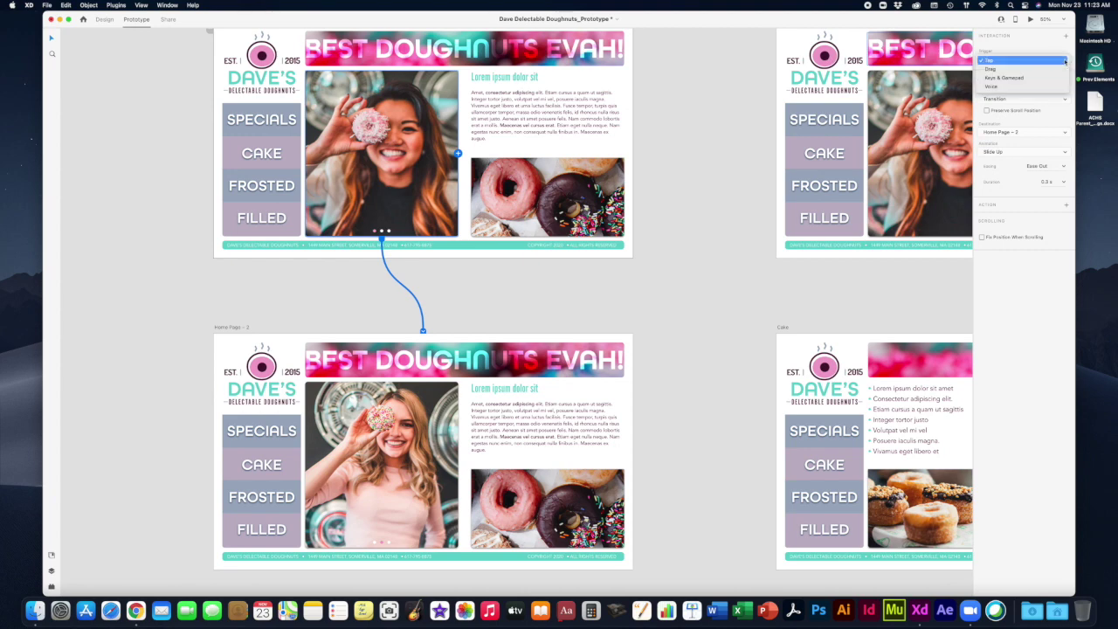
{"action": "left_click", "coordinate": [1019, 58]}
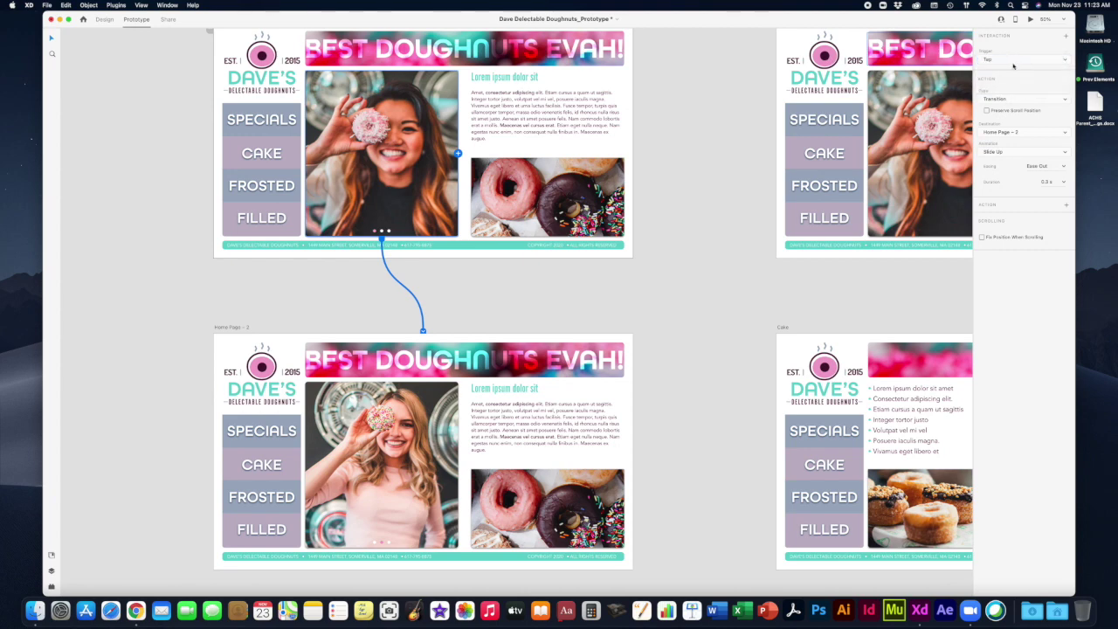
{"action": "left_click", "coordinate": [1063, 99]}
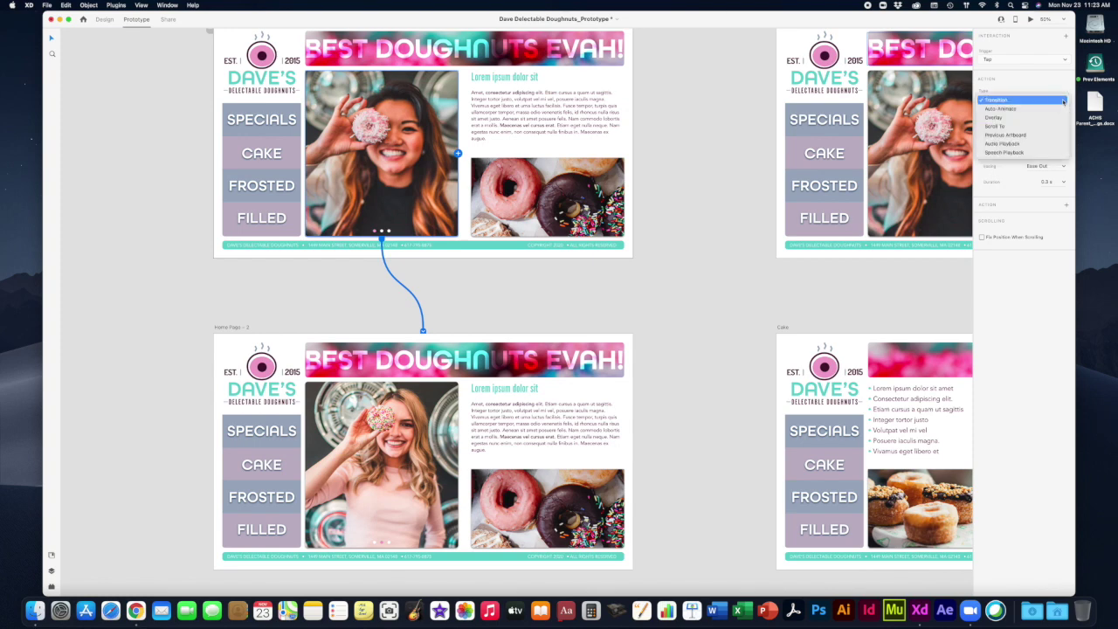
{"action": "left_click", "coordinate": [1010, 109]}
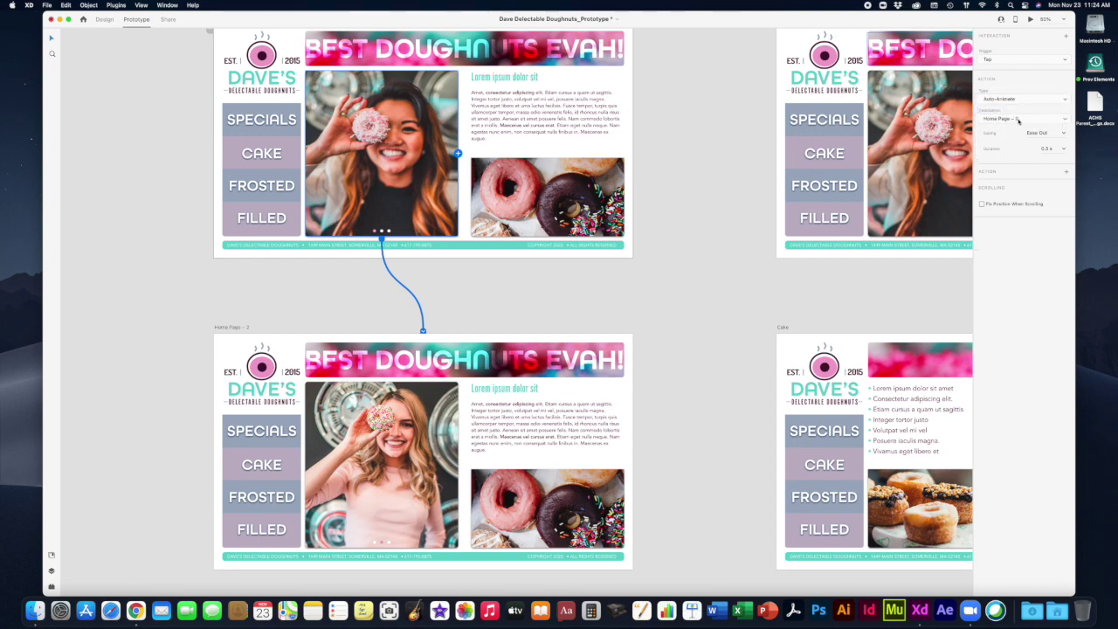
{"action": "left_click", "coordinate": [1015, 101]}
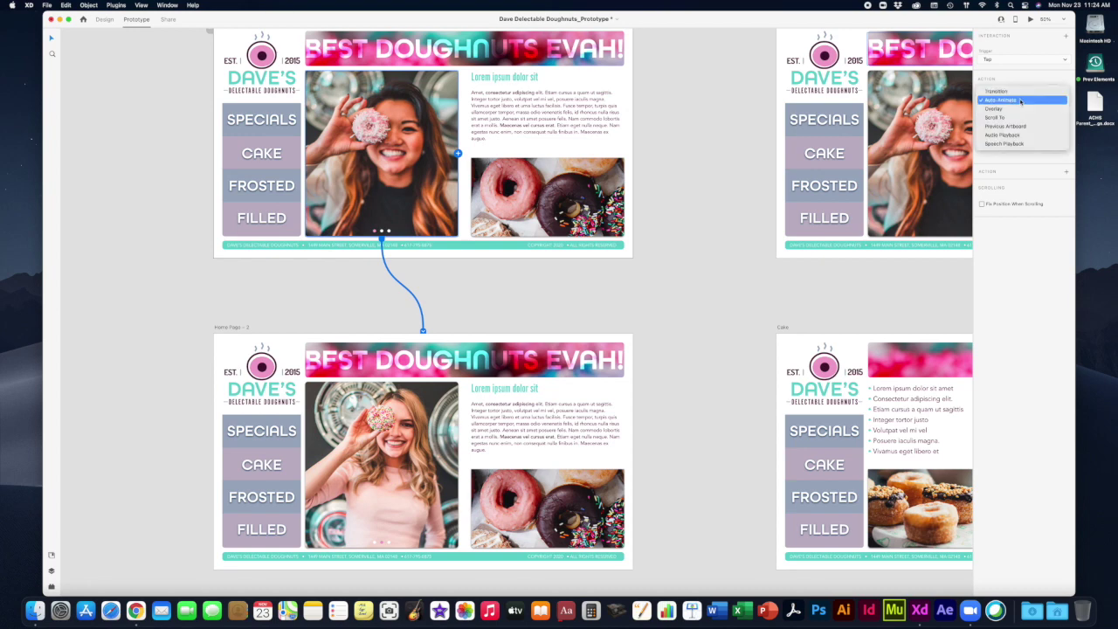
{"action": "left_click", "coordinate": [1016, 99]}
{"action": "left_click", "coordinate": [1015, 99]}
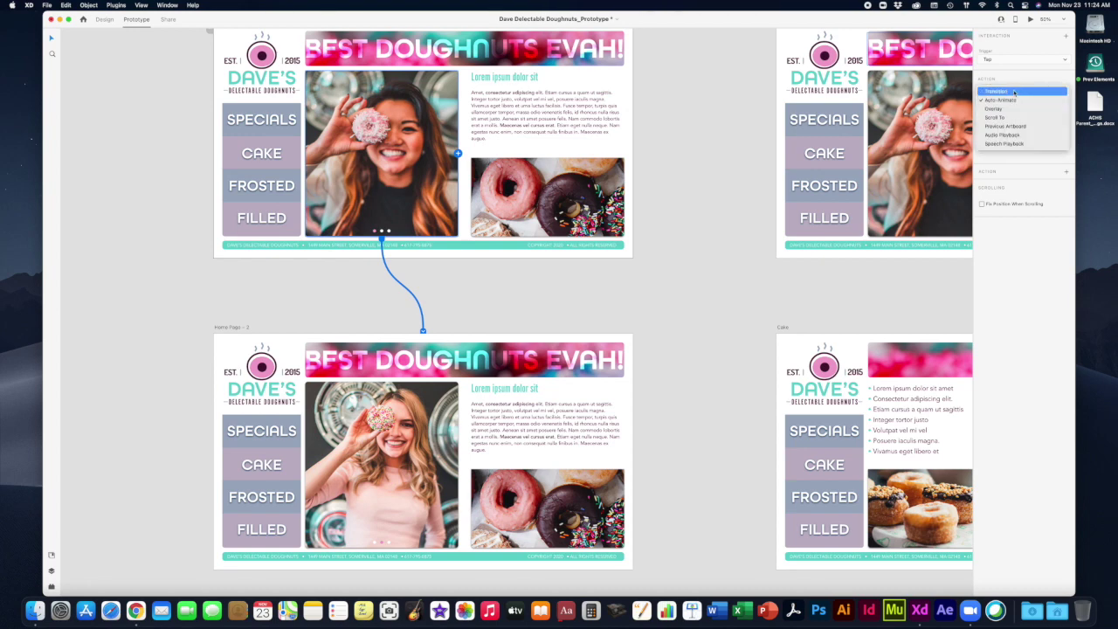
{"action": "left_click", "coordinate": [1013, 90]}
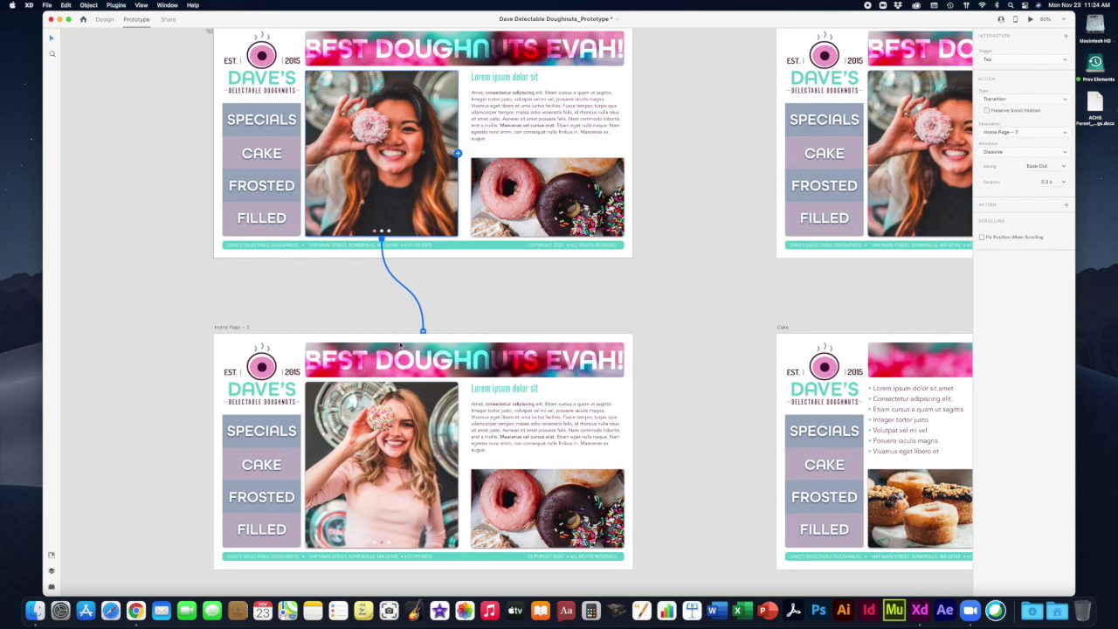
{"action": "left_click", "coordinate": [1031, 153]}
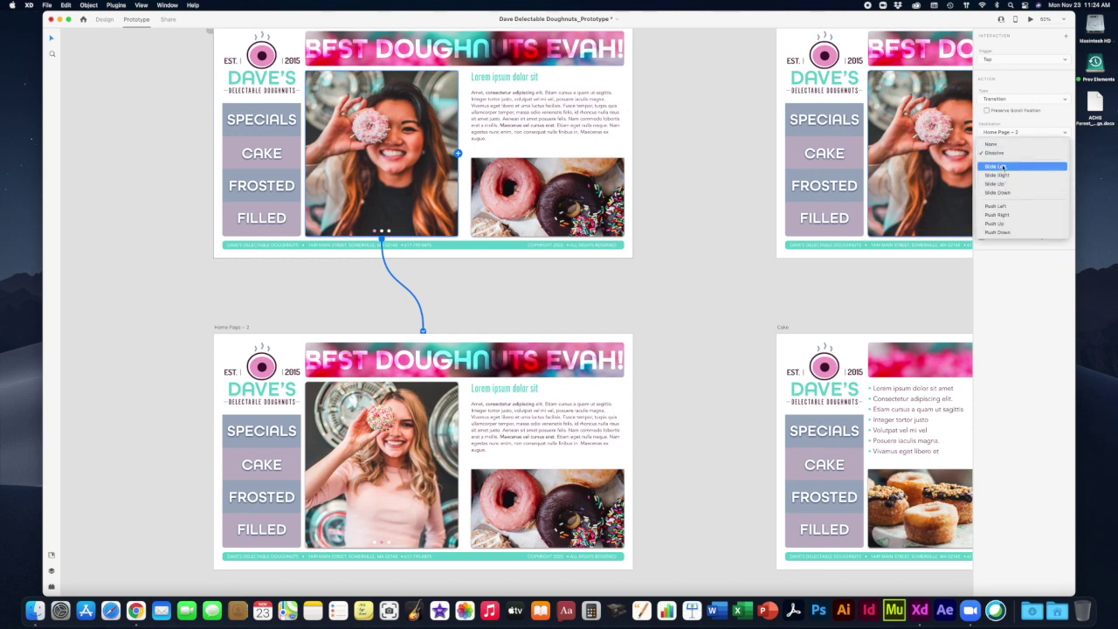
{"action": "left_click", "coordinate": [1002, 166]}
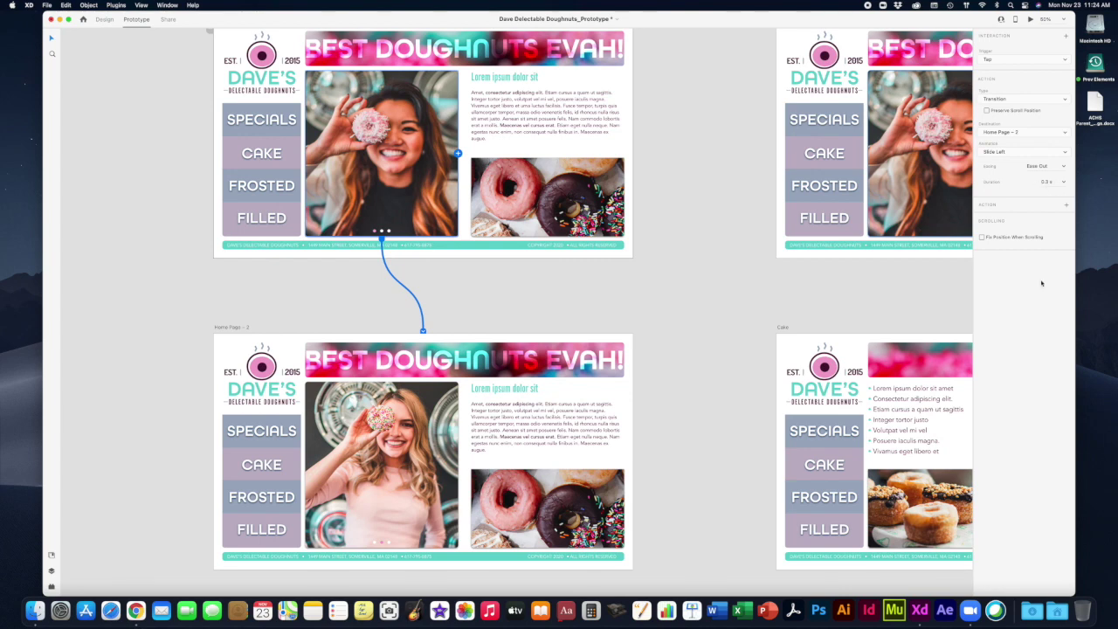
{"action": "left_click", "coordinate": [579, 274]}
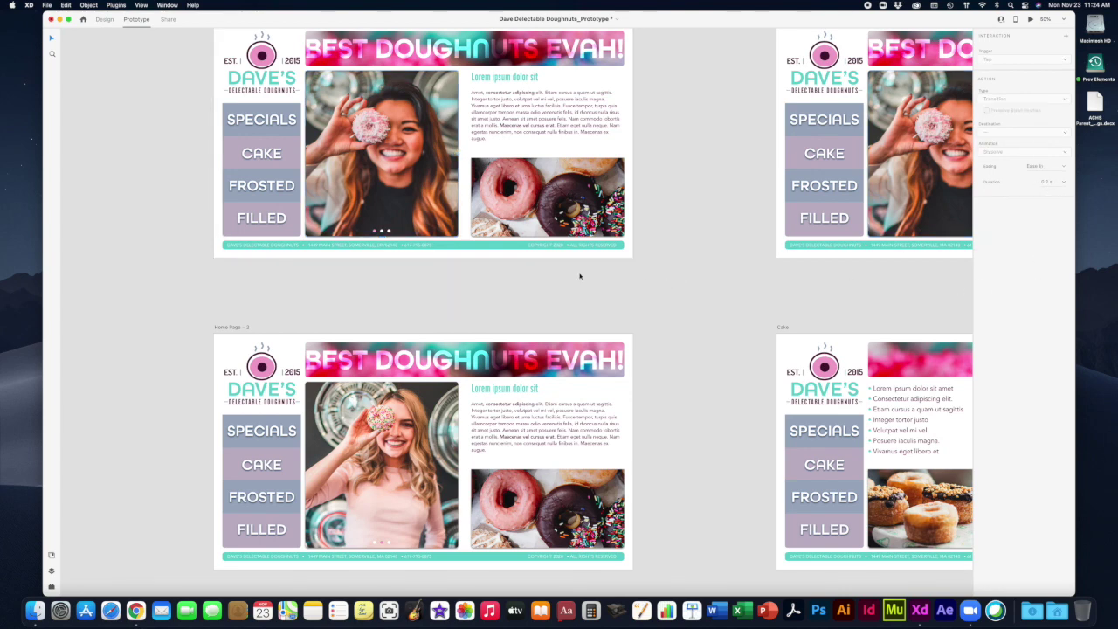
{"action": "scroll", "coordinate": [229, 179], "scroll_direction": "up", "scroll_amount": 2}
{"action": "left_click", "coordinate": [239, 56]}
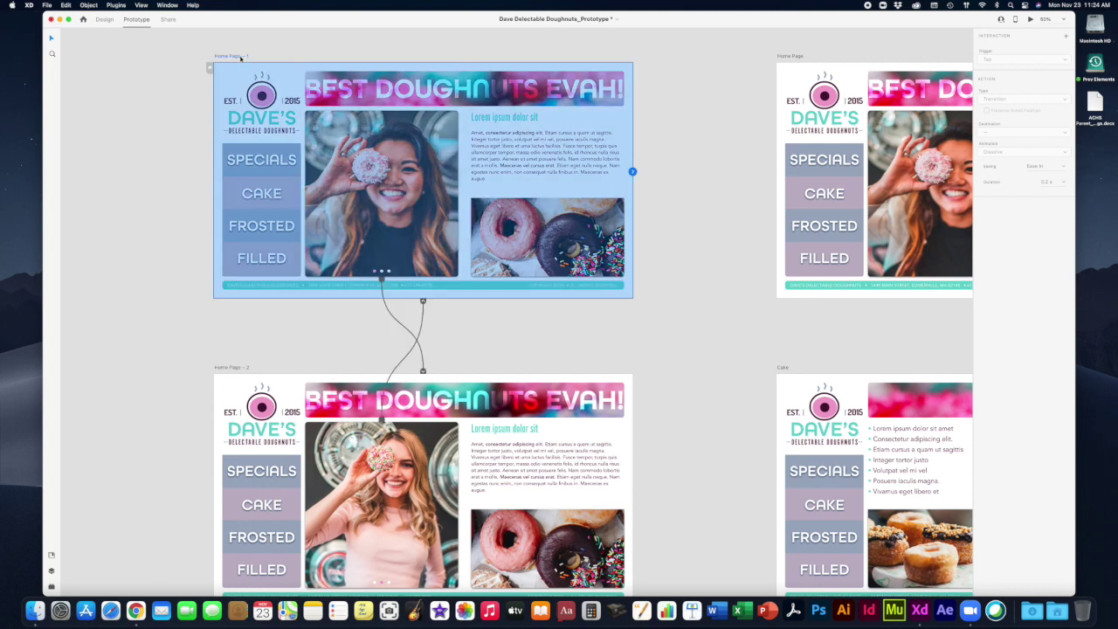
{"action": "left_click", "coordinate": [1030, 20]}
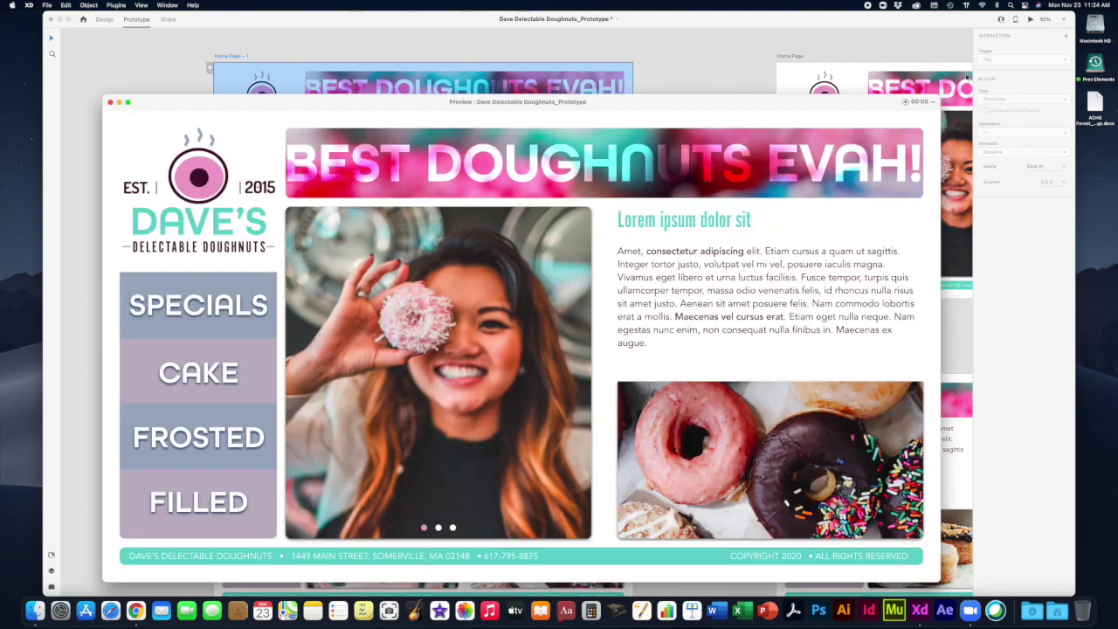
{"action": "left_click_drag", "start_coordinate": [356, 102], "coordinate": [349, 44]}
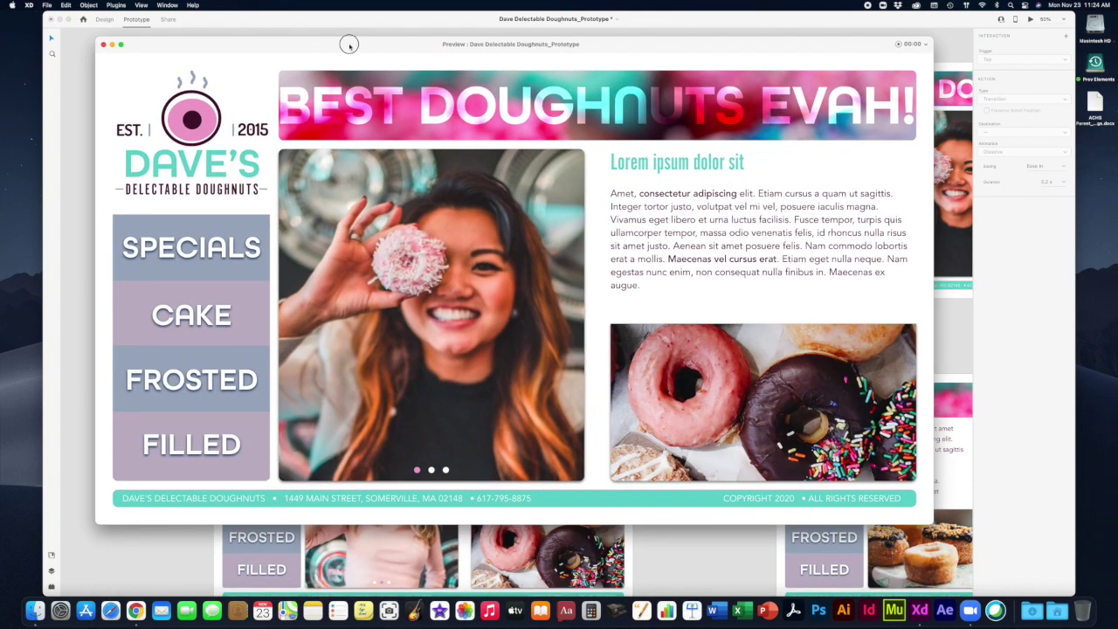
{"action": "left_click", "coordinate": [419, 253]}
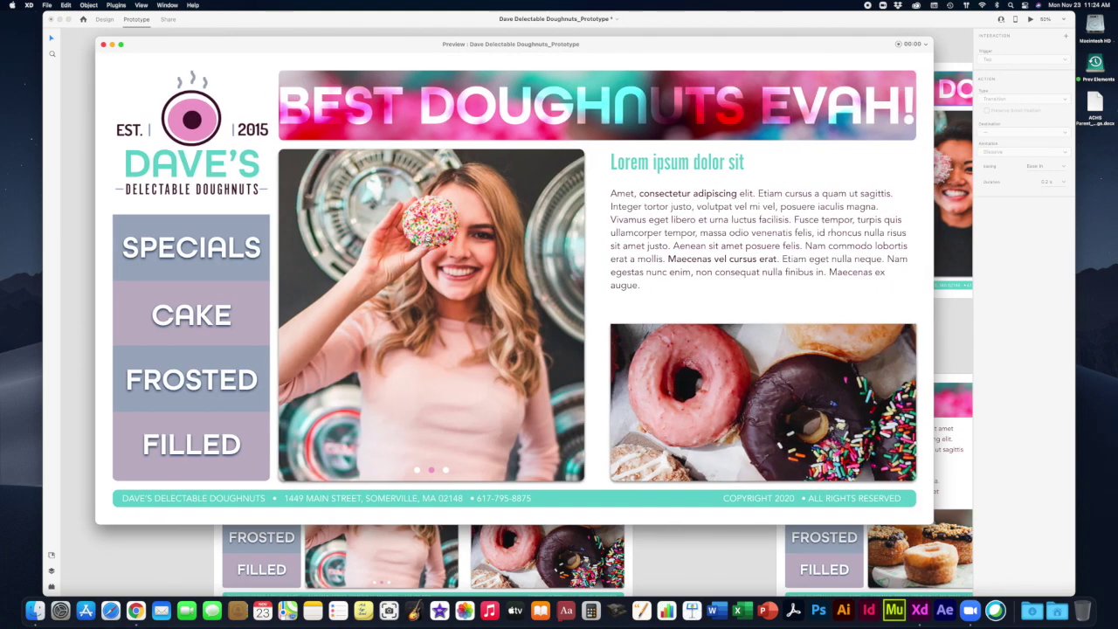
{"action": "left_click", "coordinate": [103, 43]}
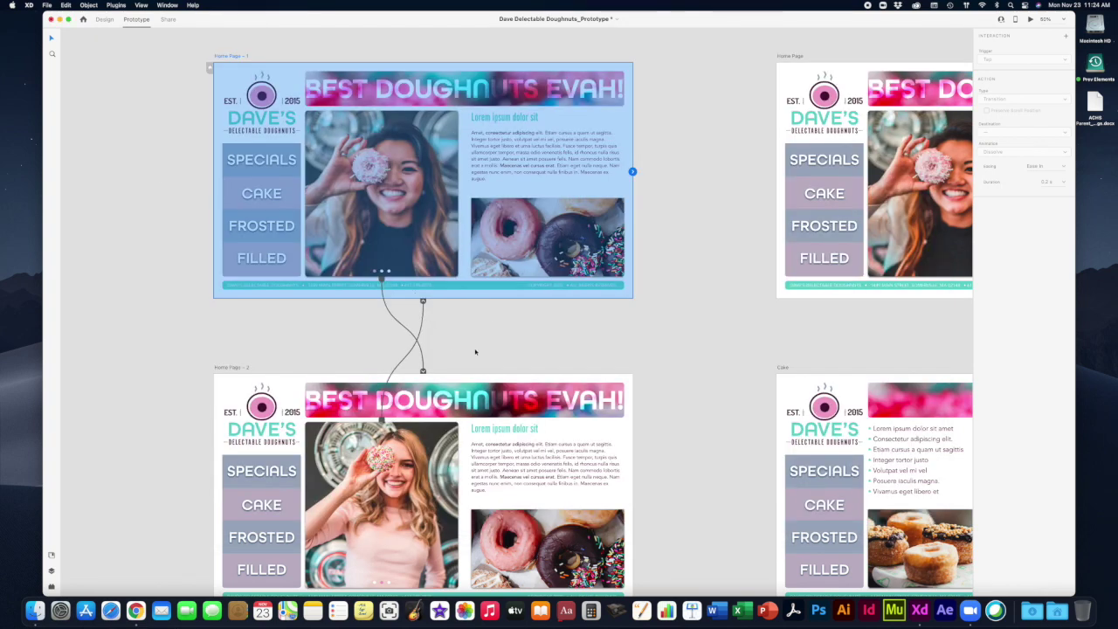
Switch the hero photo's tap link to Home Page – 2 to the Auto-Animate type.
{"action": "left_click", "coordinate": [444, 317]}
{"action": "left_click", "coordinate": [372, 236]}
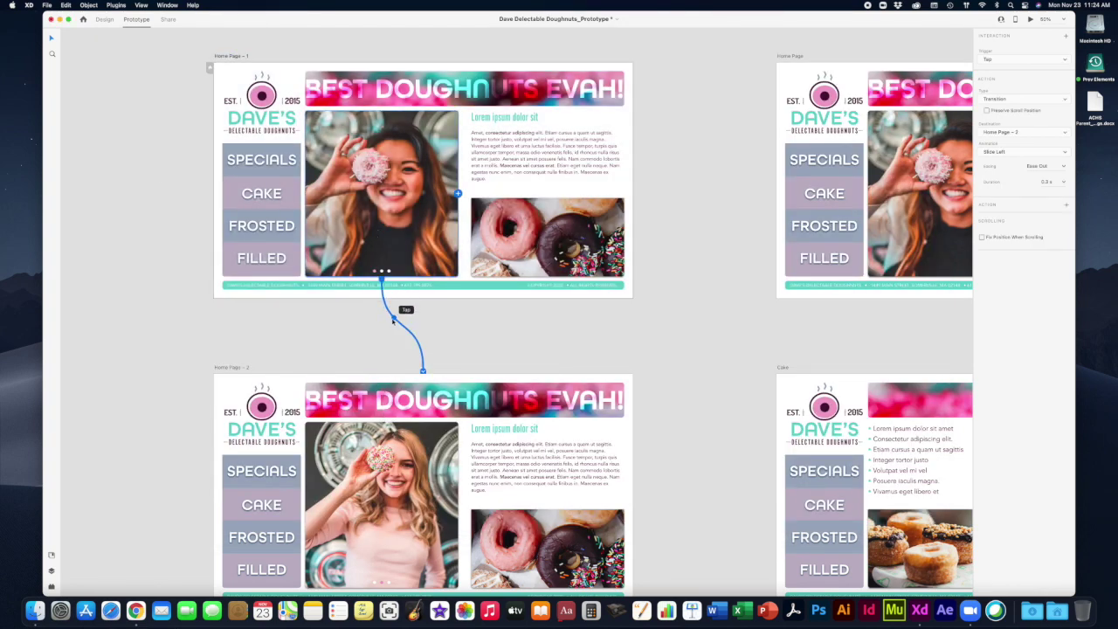
{"action": "left_click", "coordinate": [1018, 102]}
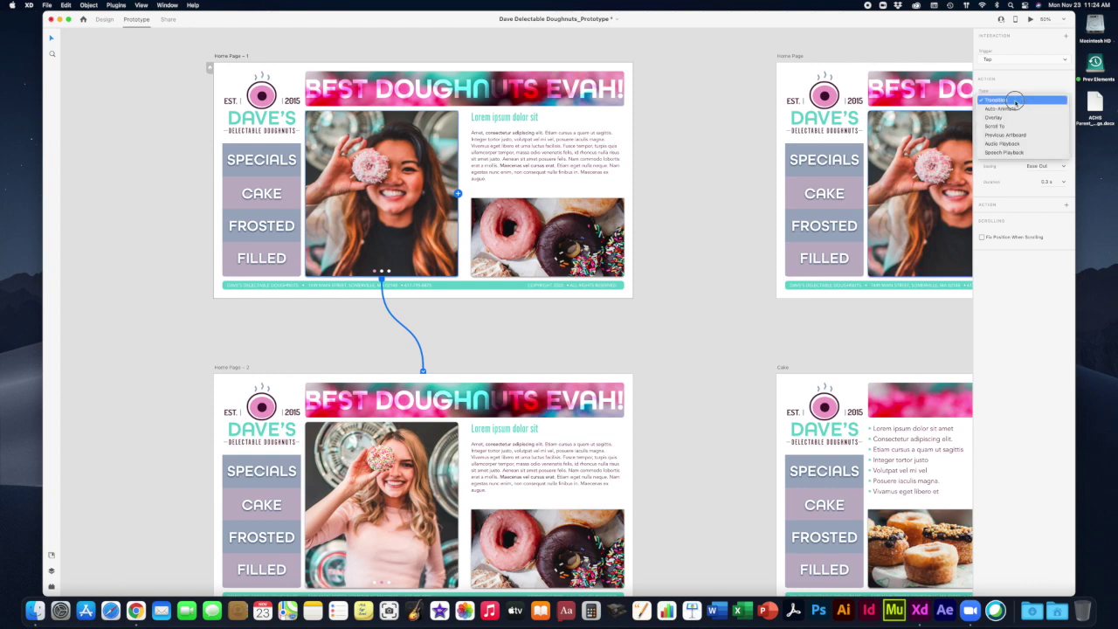
{"action": "left_click", "coordinate": [1017, 108]}
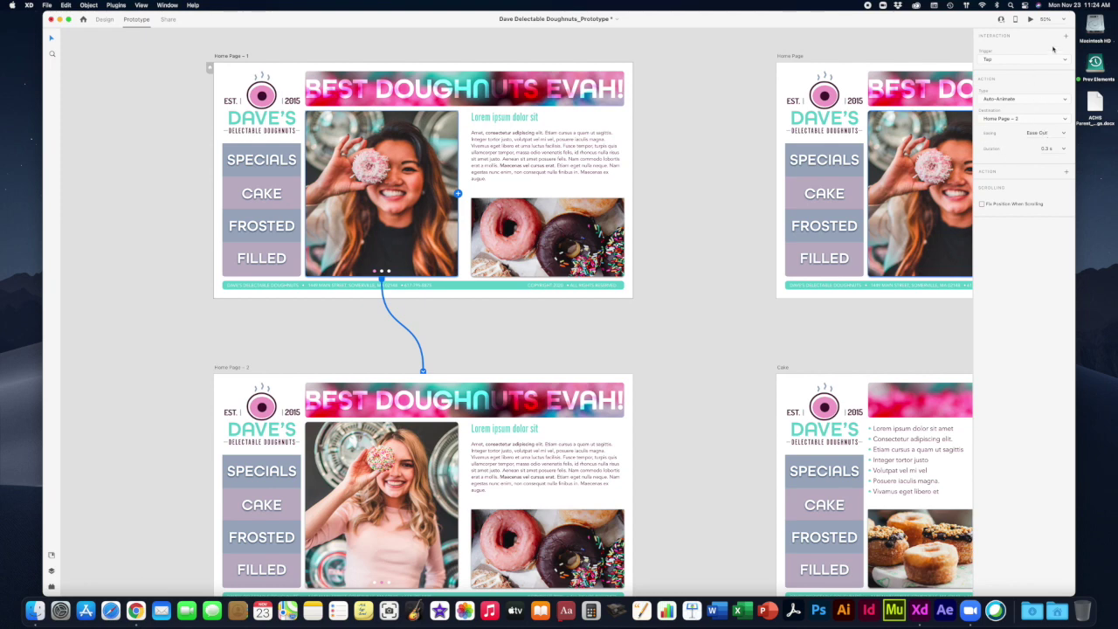
{"action": "left_click", "coordinate": [223, 56]}
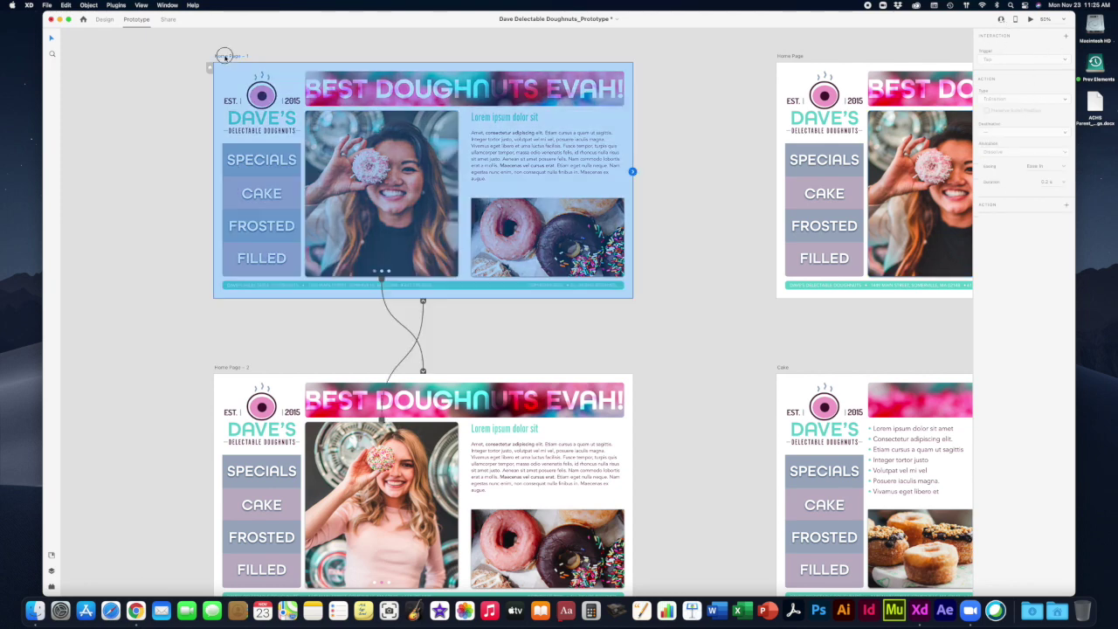
{"action": "left_click", "coordinate": [1031, 19]}
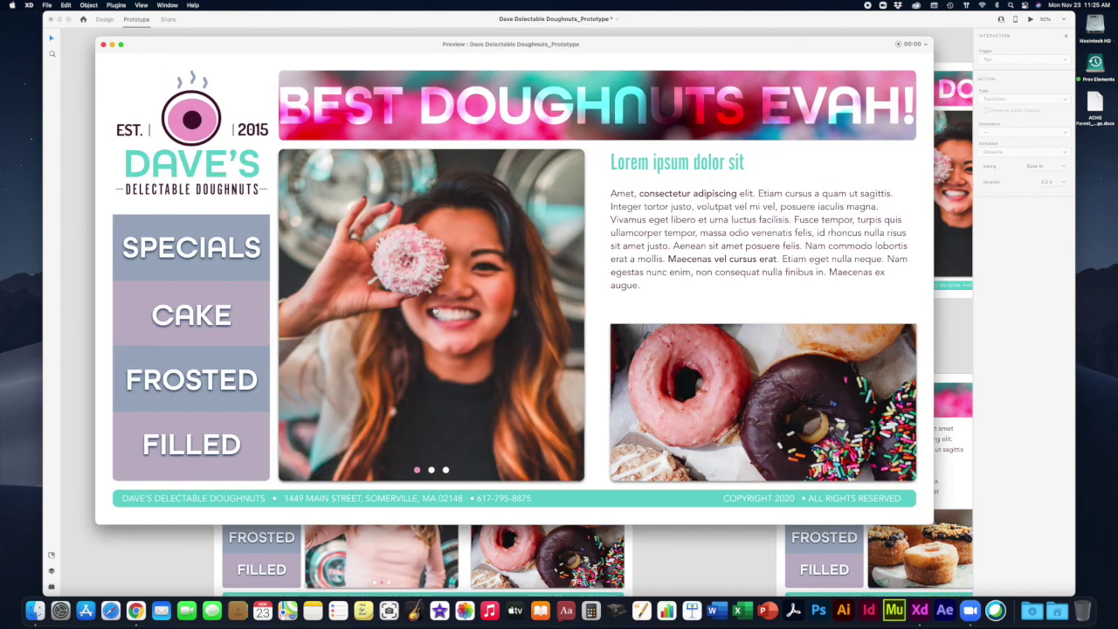
{"action": "left_click", "coordinate": [402, 248]}
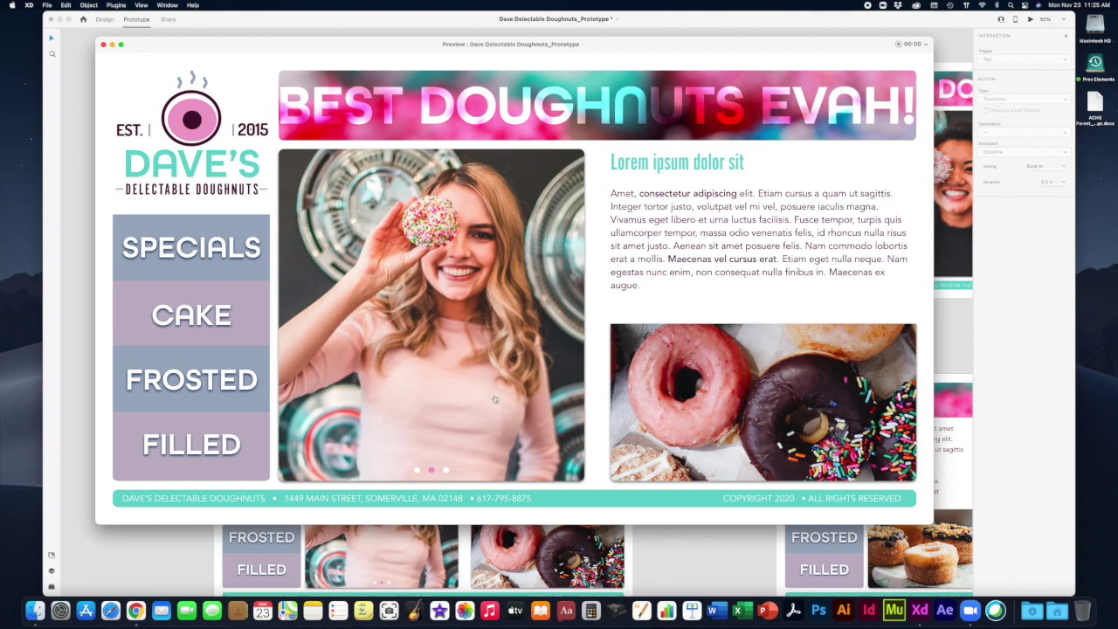
{"action": "left_click", "coordinate": [453, 327]}
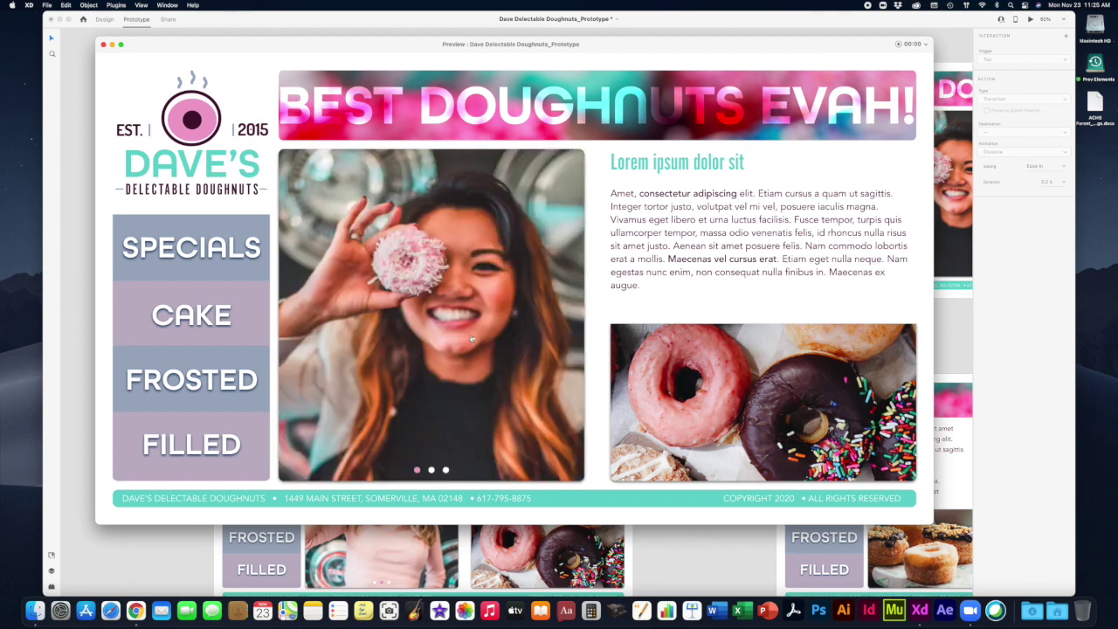
{"action": "left_click", "coordinate": [472, 338]}
{"action": "left_click", "coordinate": [469, 338]}
{"action": "left_click", "coordinate": [469, 338]}
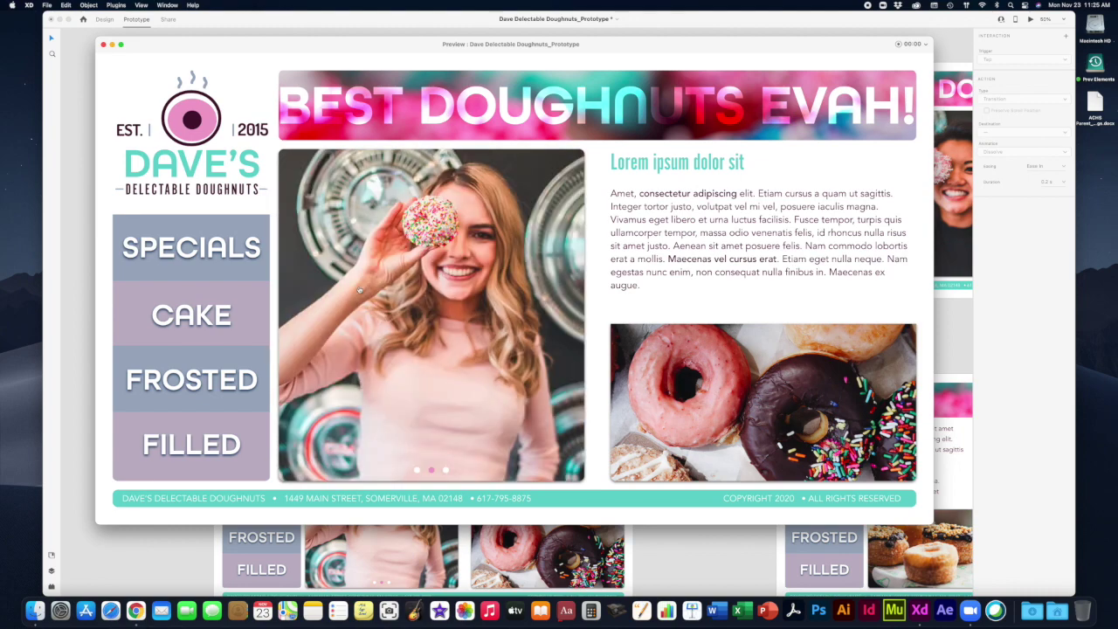
{"action": "left_click", "coordinate": [103, 44]}
Pan and zoom out across the canvas until all nine artboards are visible.
{"action": "left_click", "coordinate": [288, 330]}
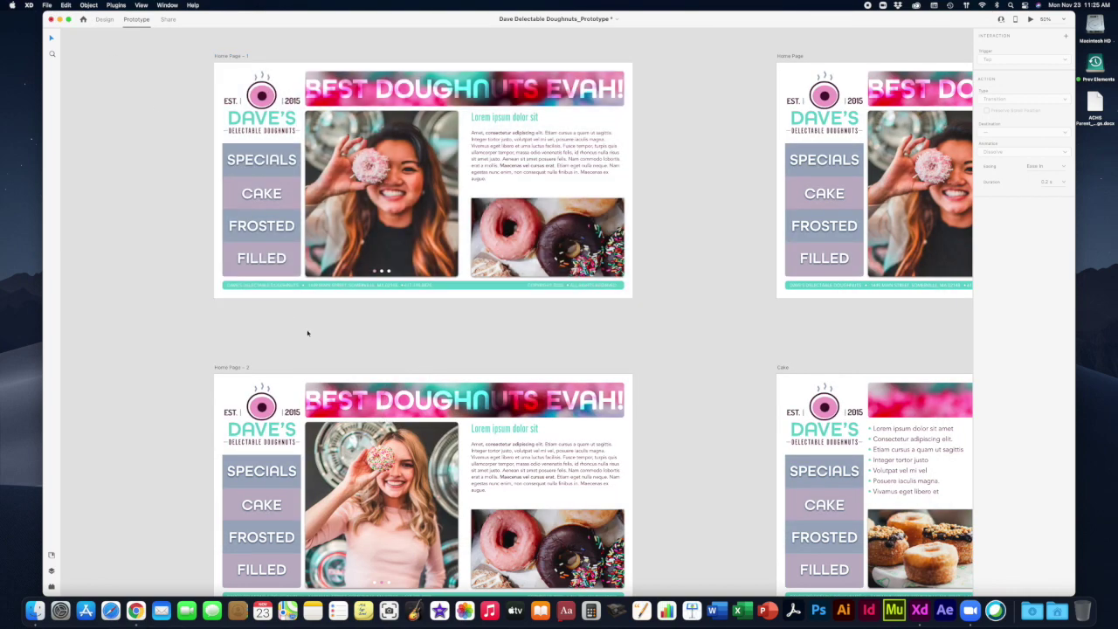
{"action": "scroll", "coordinate": [315, 333], "scroll_direction": "down", "scroll_amount": 5}
{"action": "scroll", "coordinate": [324, 336], "scroll_direction": "down", "scroll_amount": 5}
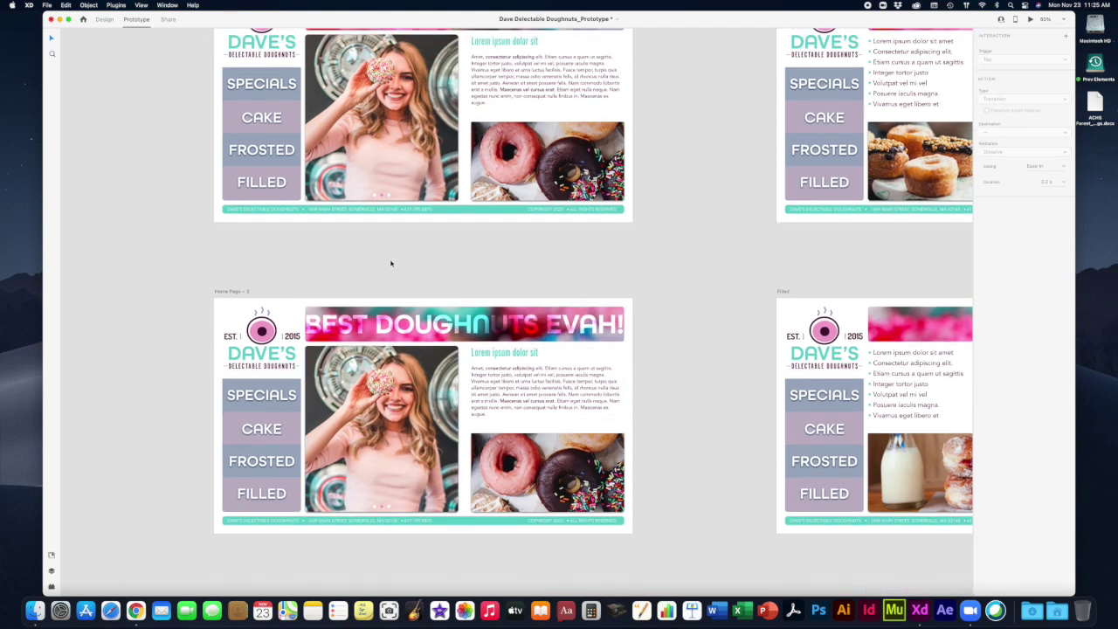
{"action": "scroll", "coordinate": [391, 263], "scroll_direction": "up", "scroll_amount": 1}
{"action": "scroll", "coordinate": [390, 264], "scroll_direction": "up", "scroll_amount": 4}
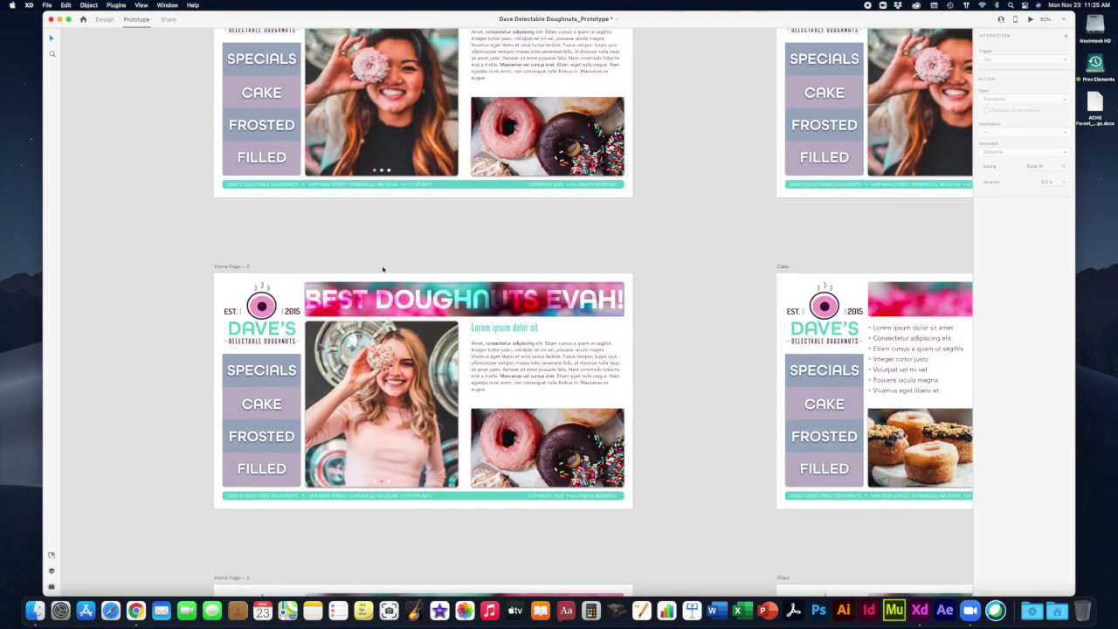
{"action": "scroll", "coordinate": [341, 330], "scroll_direction": "up", "scroll_amount": 1}
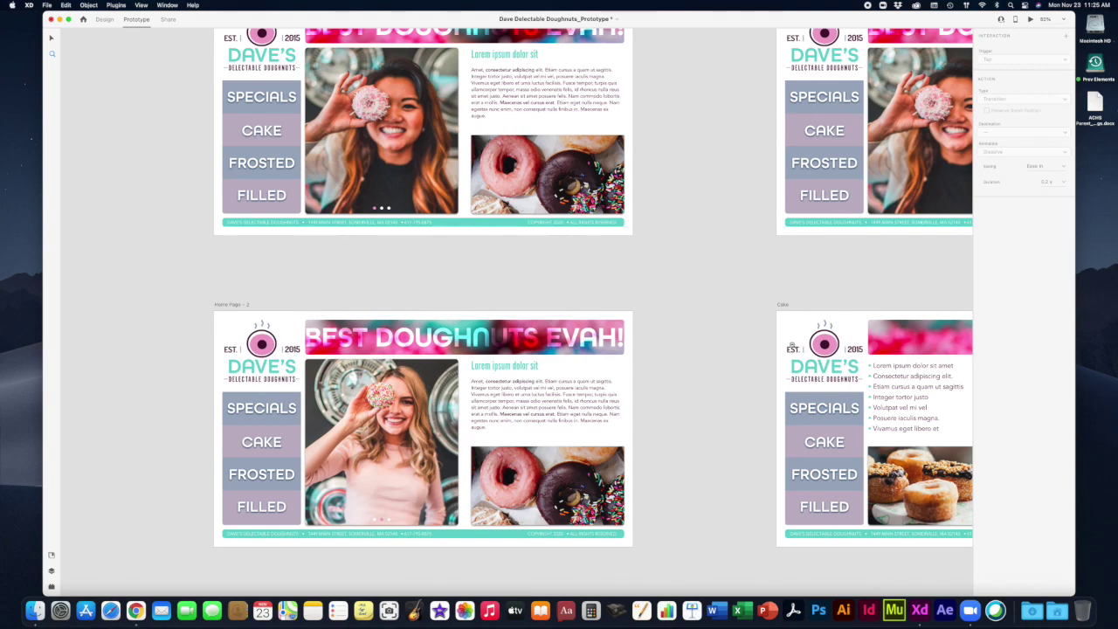
{"action": "scroll", "coordinate": [794, 343], "scroll_direction": "down", "scroll_amount": 5}
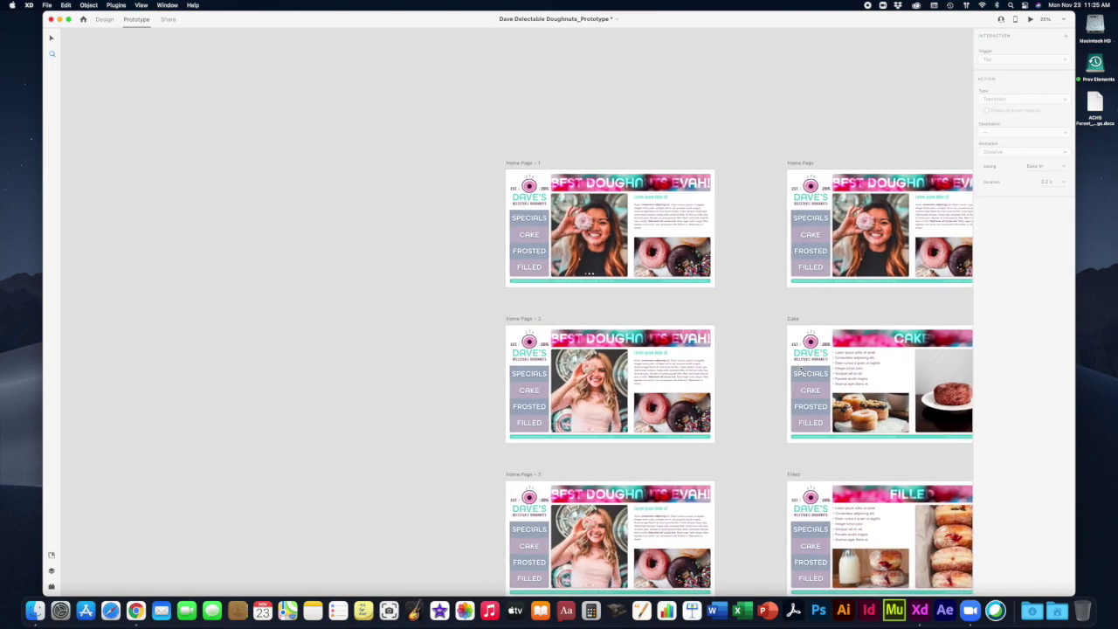
{"action": "scroll", "coordinate": [800, 369], "scroll_direction": "right", "scroll_amount": 3}
{"action": "scroll", "coordinate": [800, 368], "scroll_direction": "right", "scroll_amount": 6}
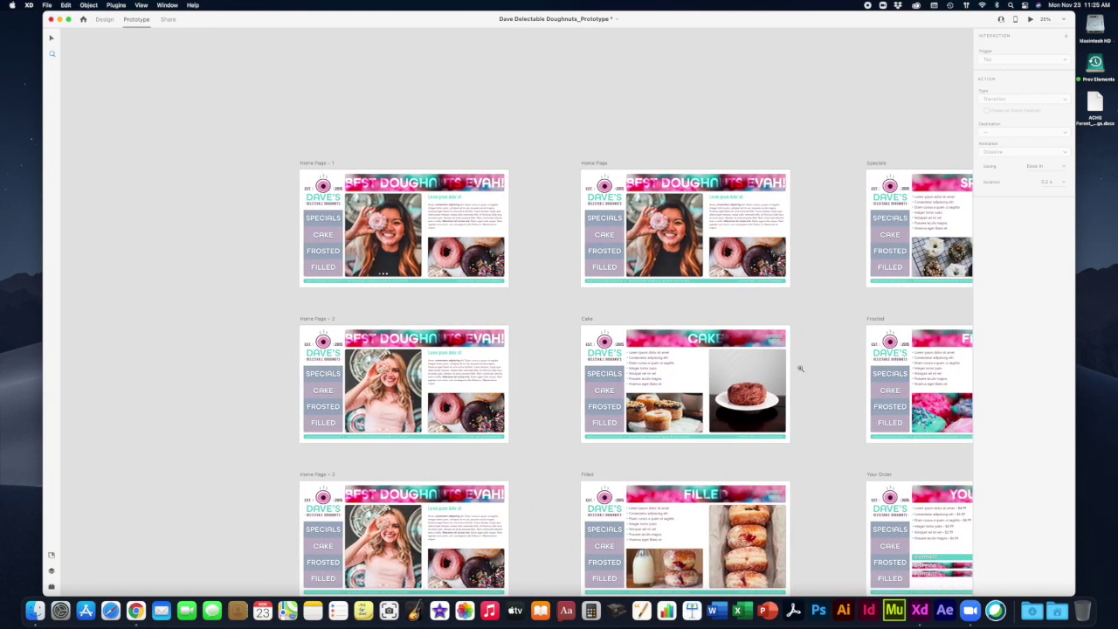
{"action": "scroll", "coordinate": [800, 366], "scroll_direction": "right", "scroll_amount": 4}
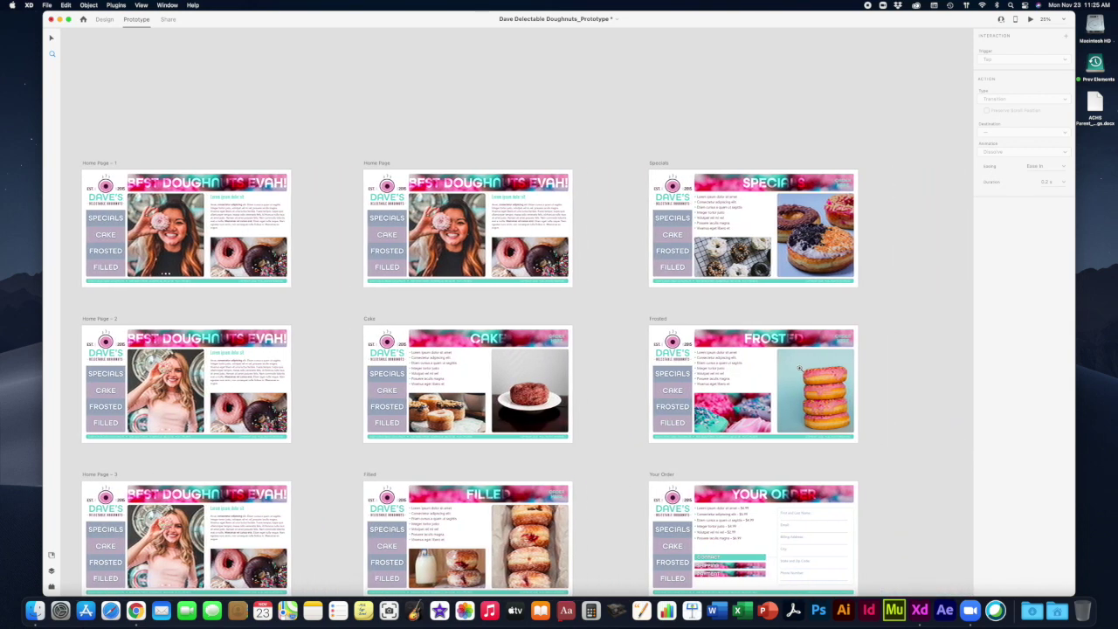
{"action": "scroll", "coordinate": [736, 358], "scroll_direction": "left", "scroll_amount": 2}
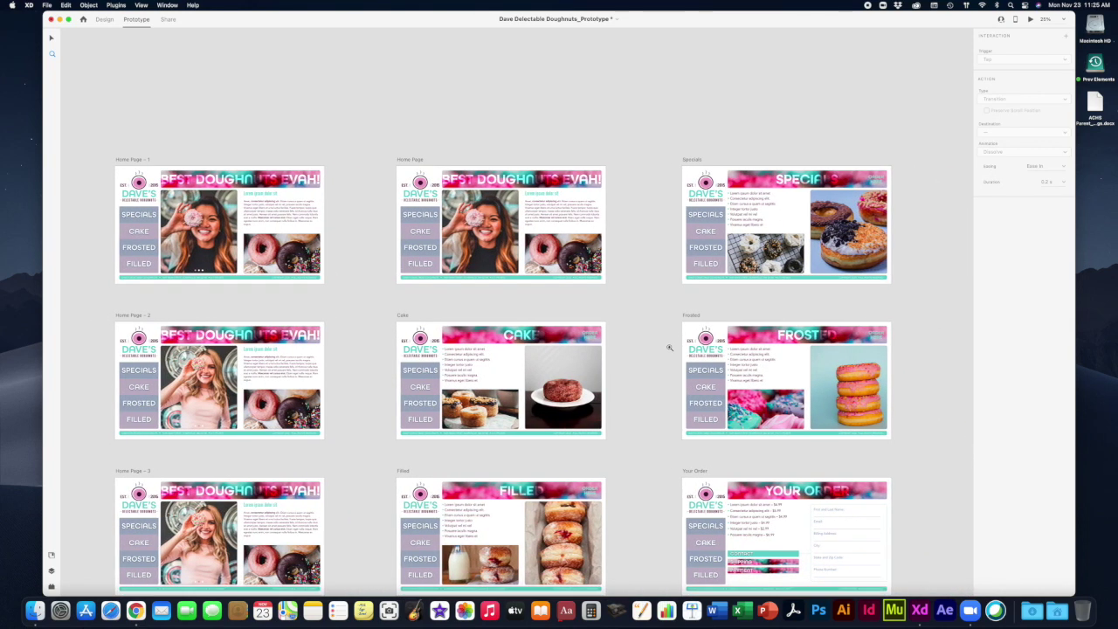
{"action": "scroll", "coordinate": [667, 343], "scroll_direction": "down", "scroll_amount": 3}
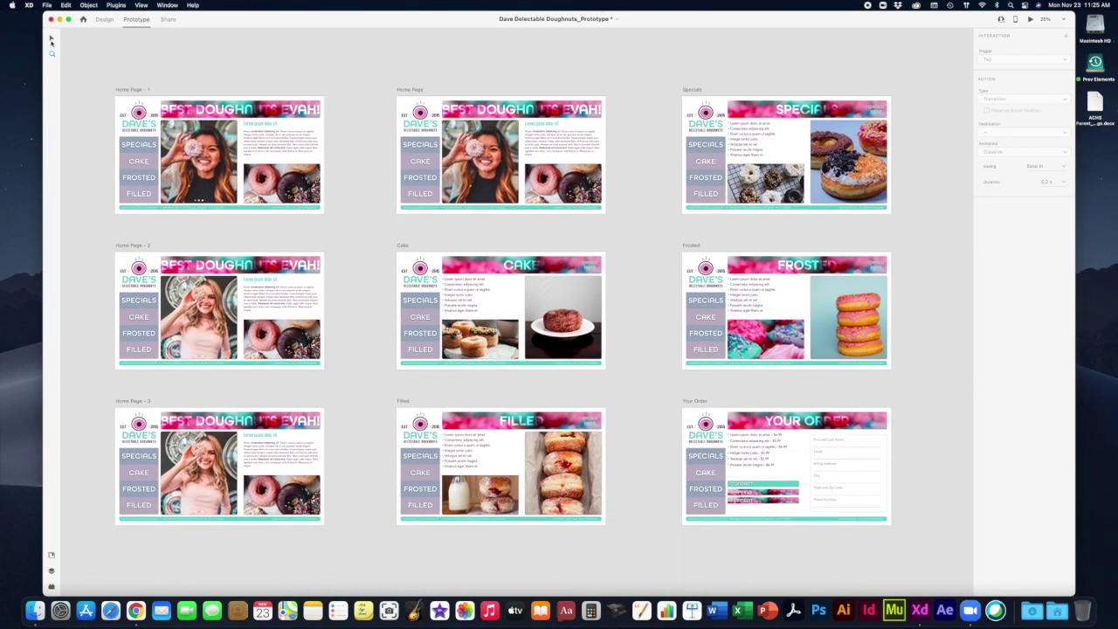
{"action": "left_click", "coordinate": [420, 99]}
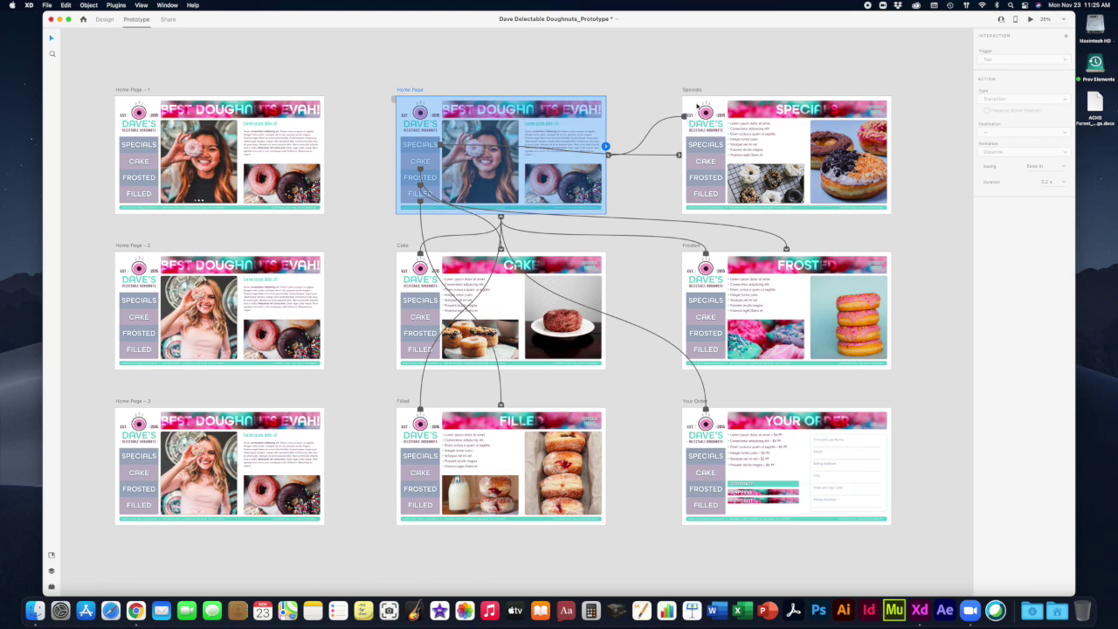
{"action": "left_click", "coordinate": [696, 91]}
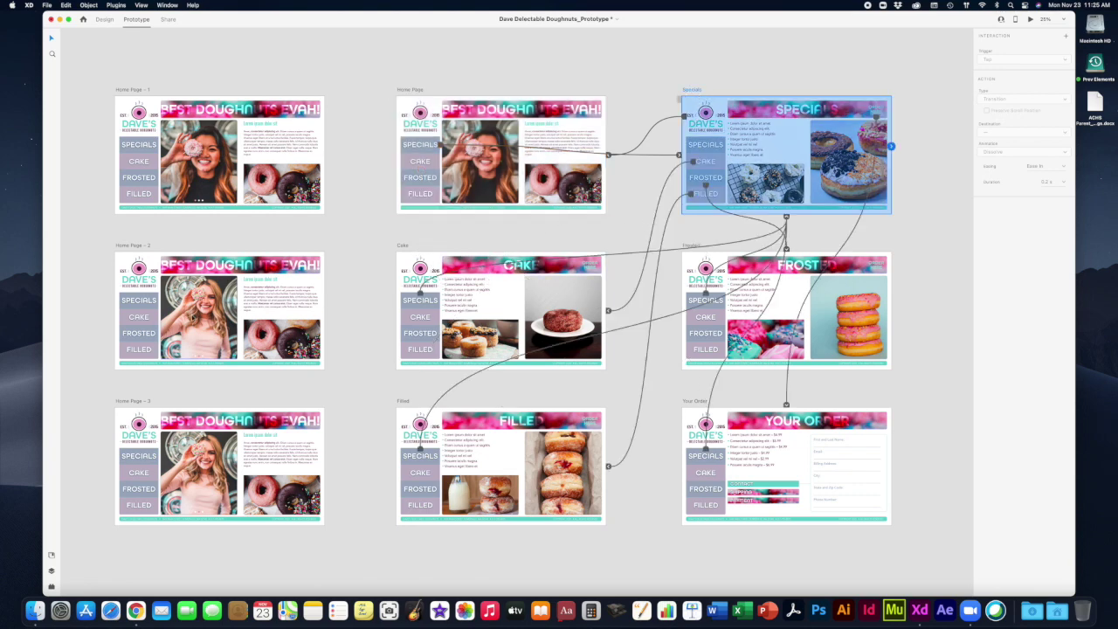
{"action": "left_click", "coordinate": [775, 451]}
{"action": "left_click", "coordinate": [778, 553]}
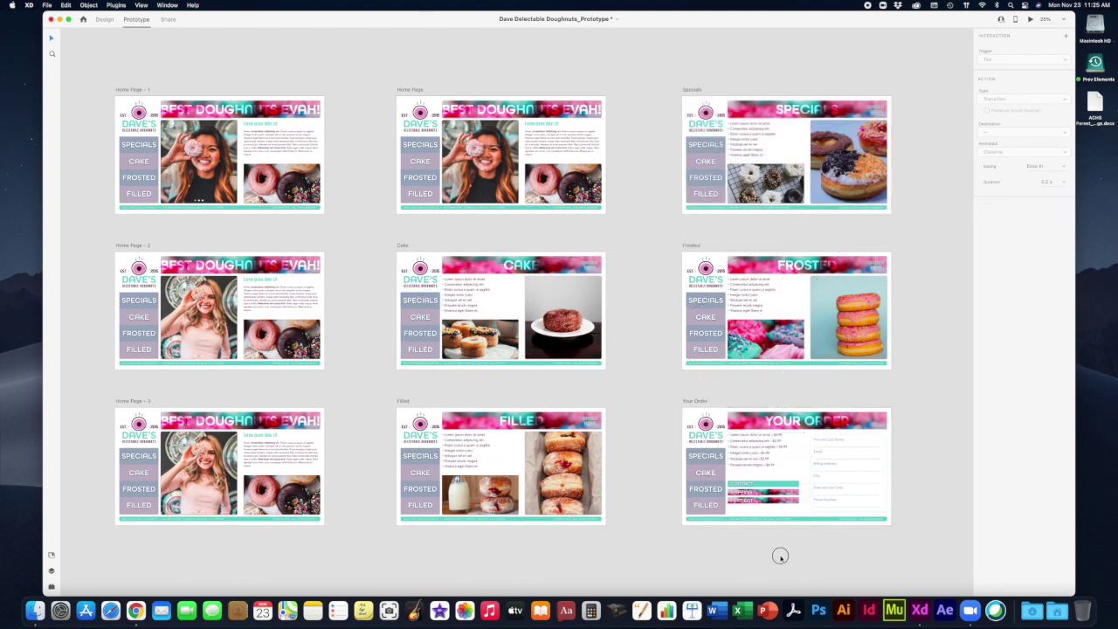